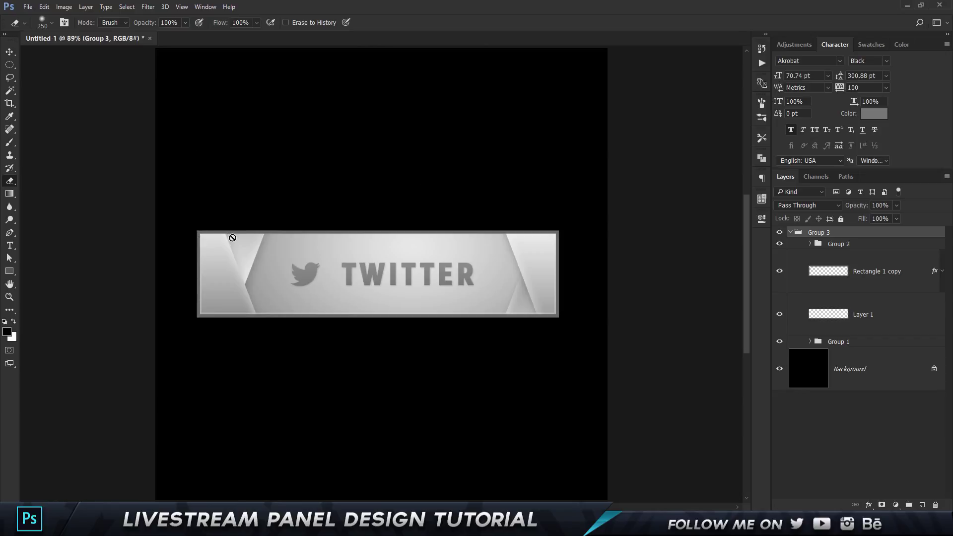
Switch to the Move tool, leaving the finished TWITTER panel design.
key(v)
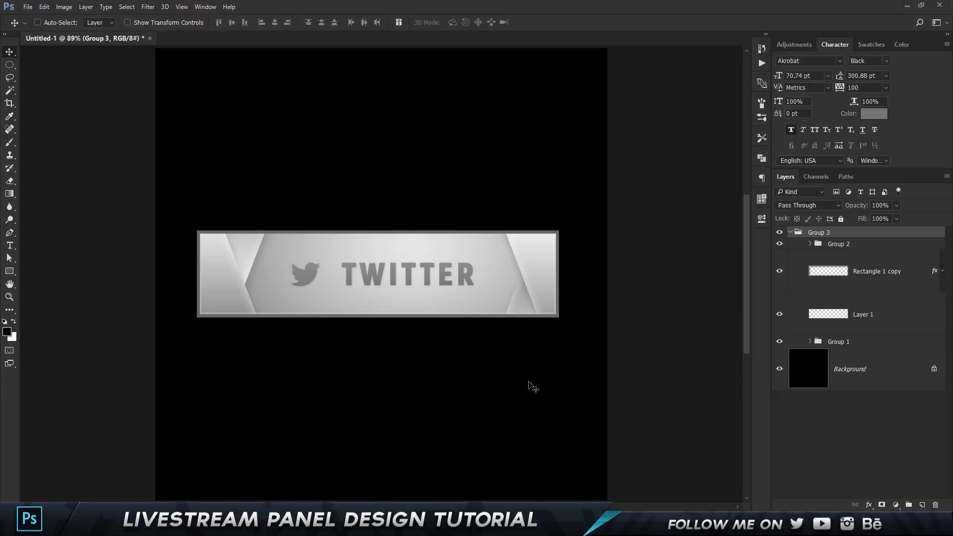
Scroll through the Twitter profile's banner and timeline, then move to the reference image tab.
click(403, 525)
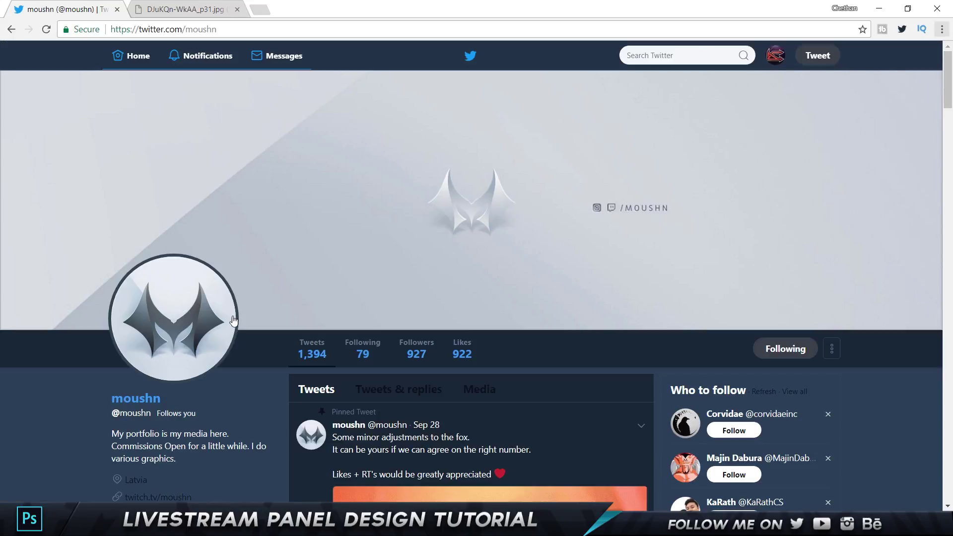
scroll(234, 323, down, 2)
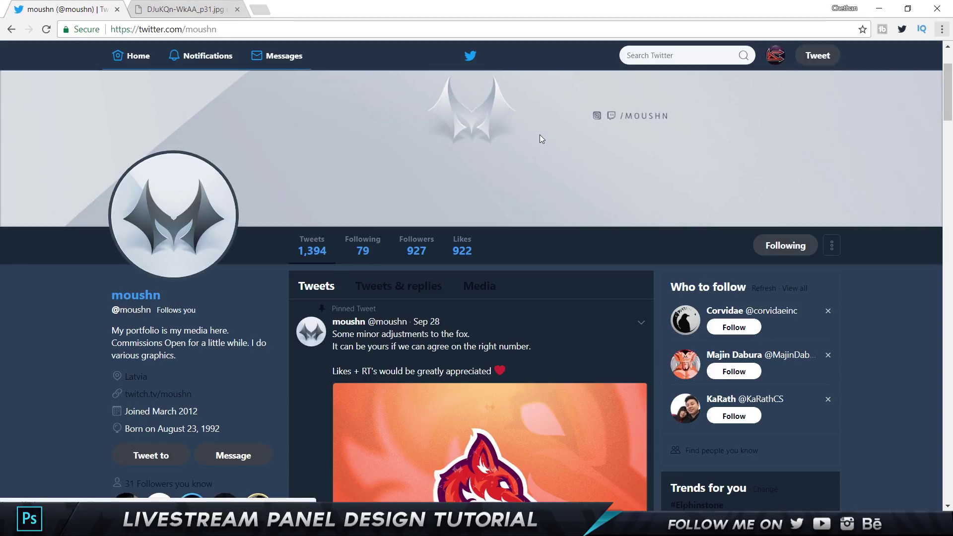
scroll(527, 189, down, 4)
scroll(526, 190, up, 6)
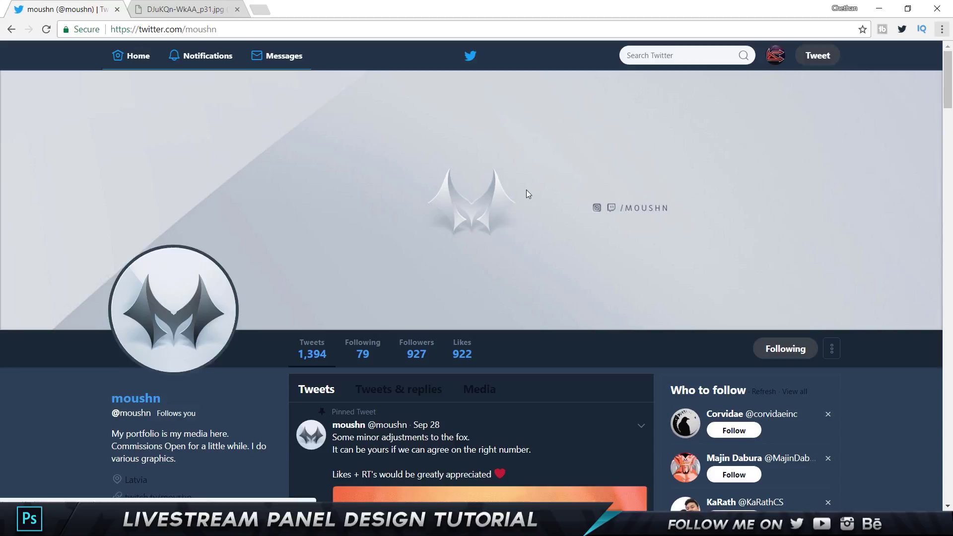
scroll(527, 189, down, 7)
scroll(526, 190, up, 5)
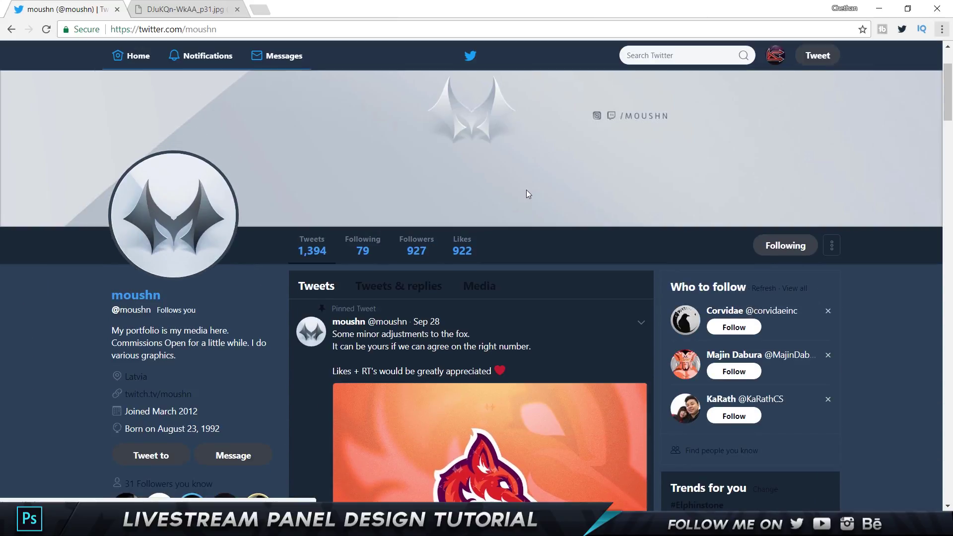
scroll(526, 190, down, 6)
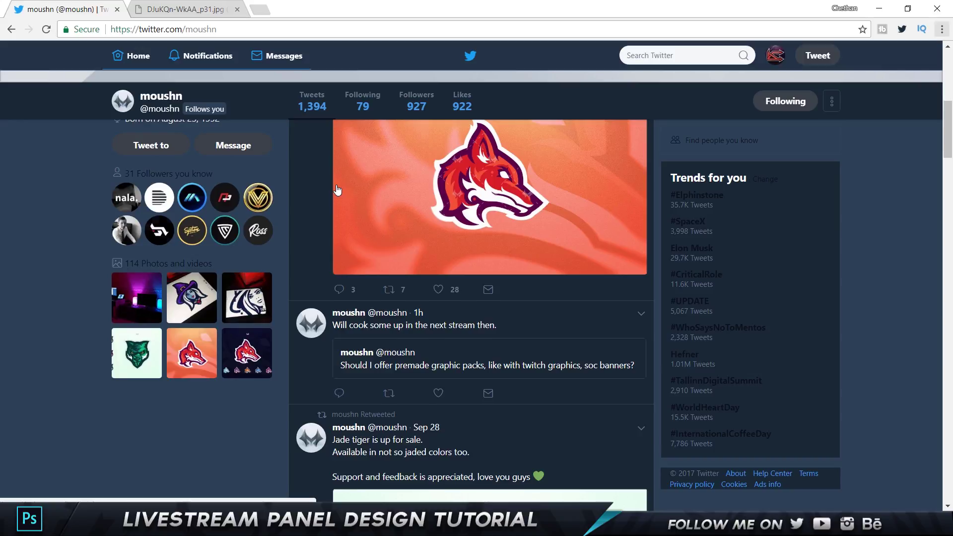
scroll(337, 190, down, 15)
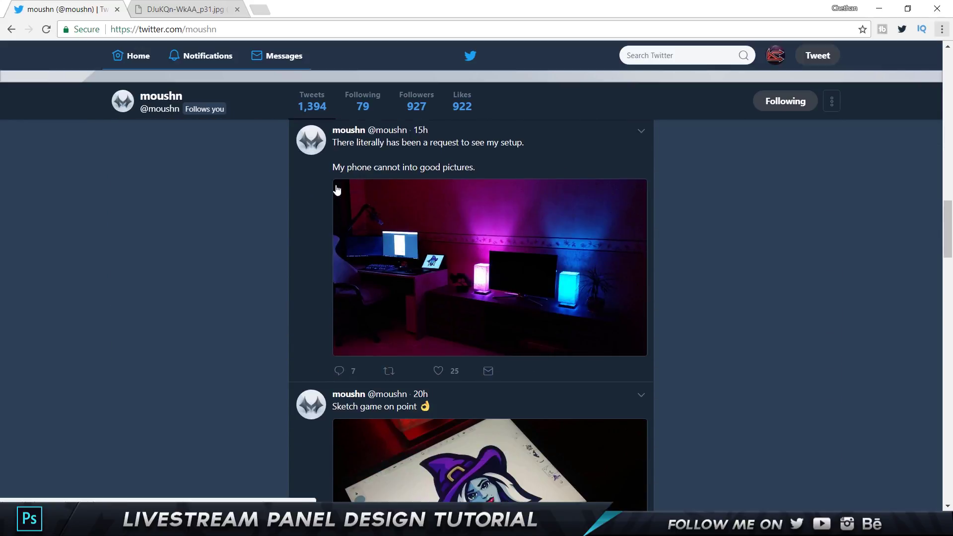
scroll(337, 190, down, 15)
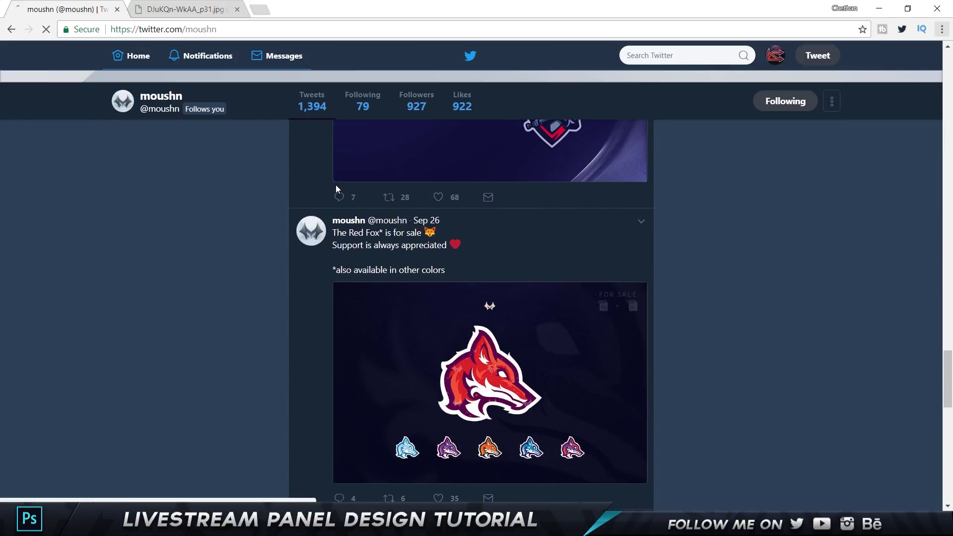
scroll(336, 192, down, 15)
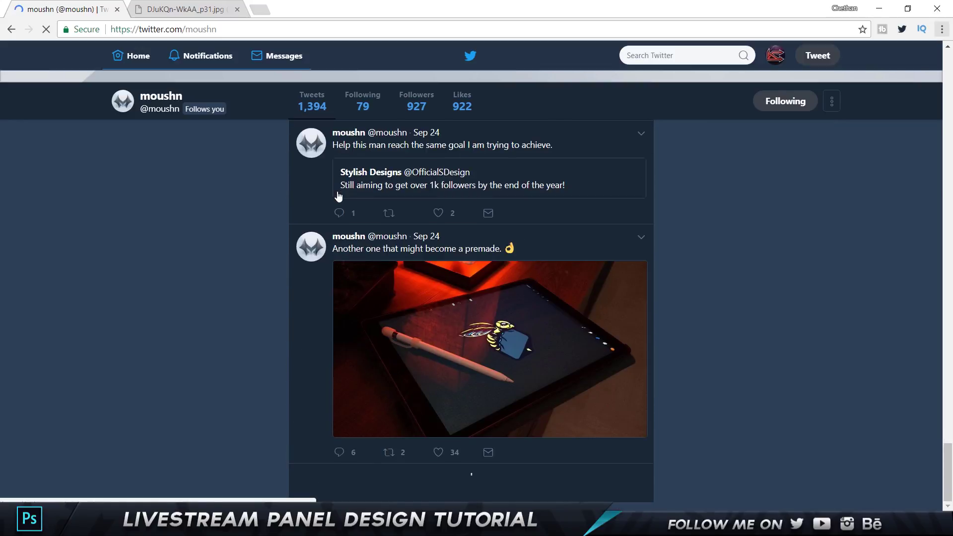
scroll(318, 189, up, 20)
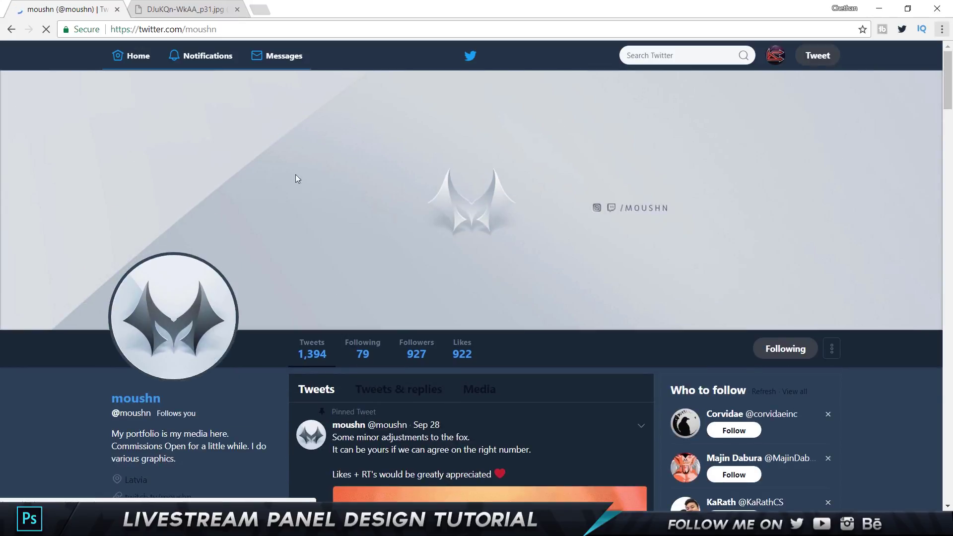
key(ctrl+Tab)
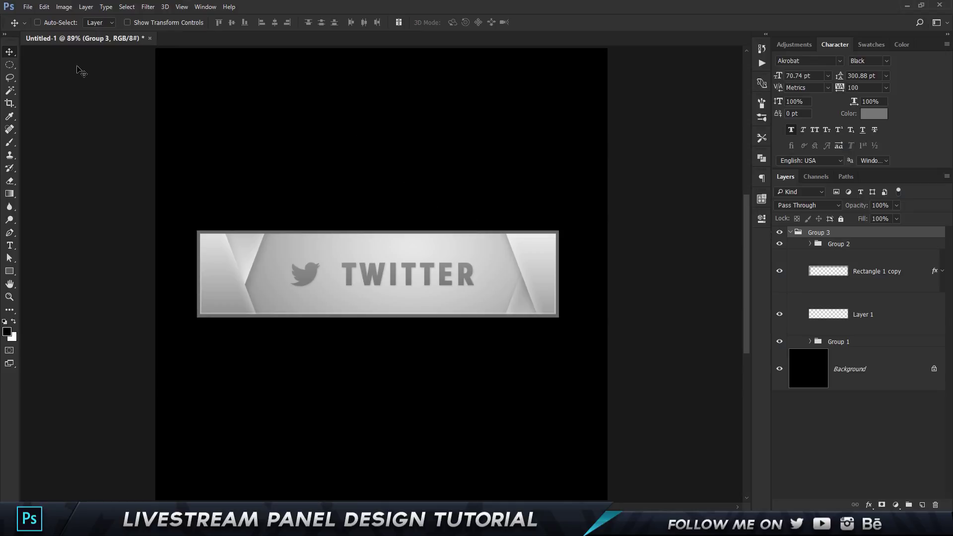
Create a new document 640 px wide and 160 px high.
click(27, 6)
click(33, 20)
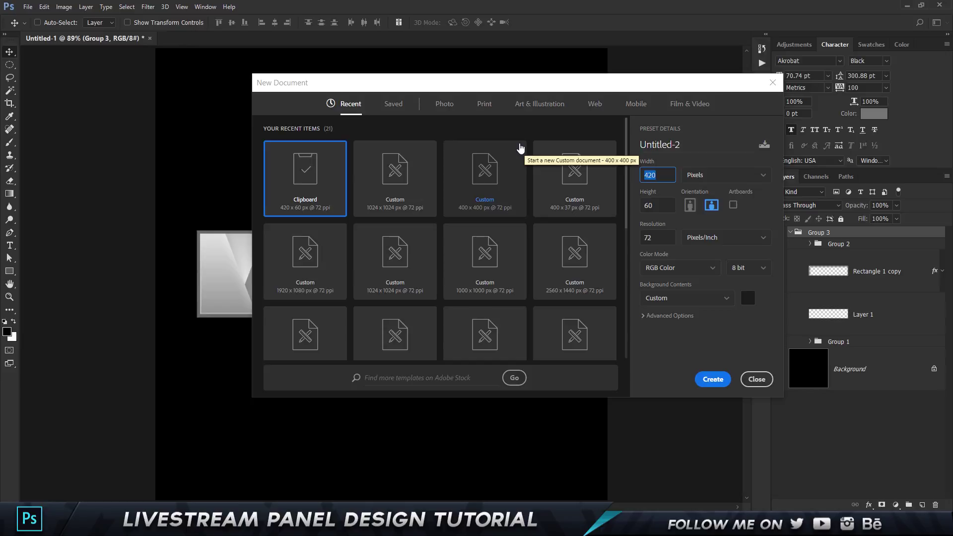
text(320)
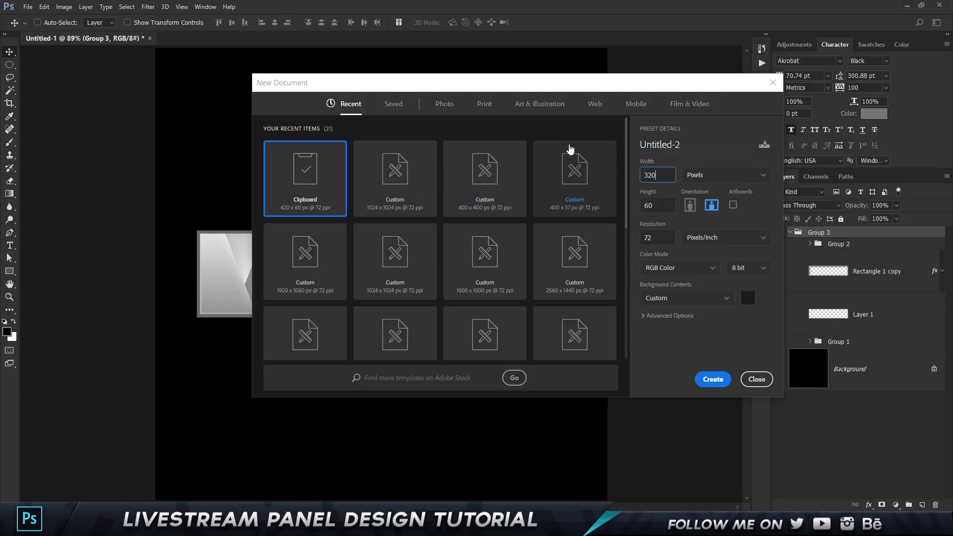
key(BackSpace)
key(BackSpace)
key(BackSpace)
text(640)
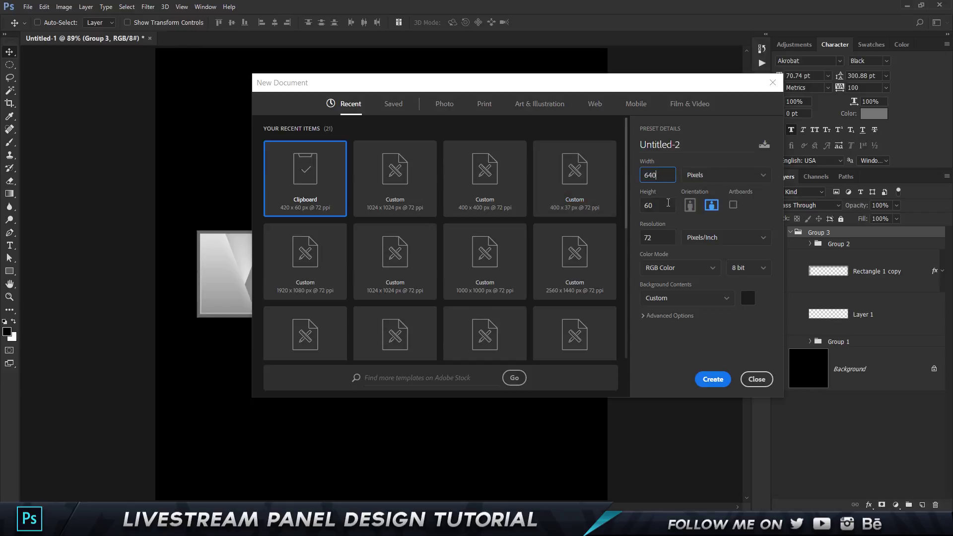
key(Tab)
click(723, 380)
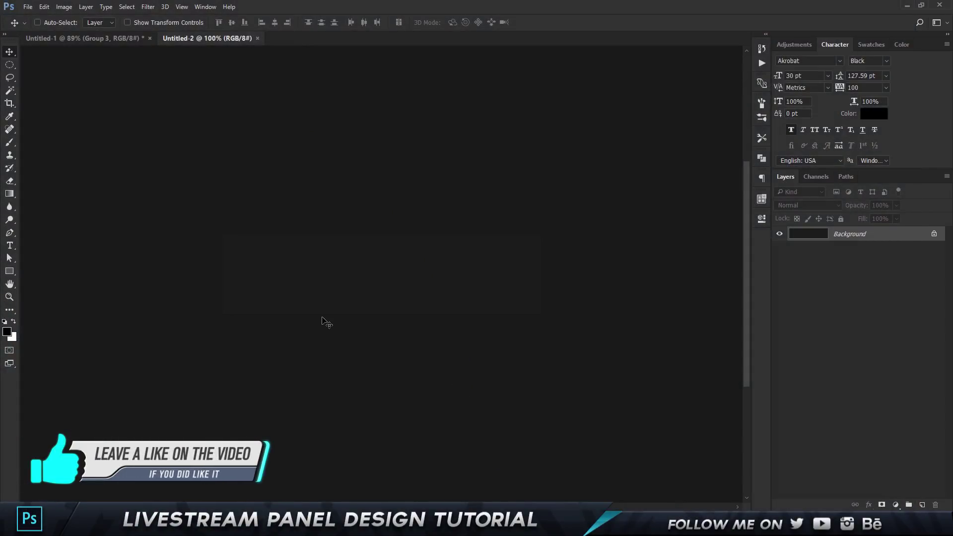
Fill the new canvas with white and compare it against the finished panel document.
scroll(298, 207, up, 3)
key(alt+BackSpace)
key(ctrl+BackSpace)
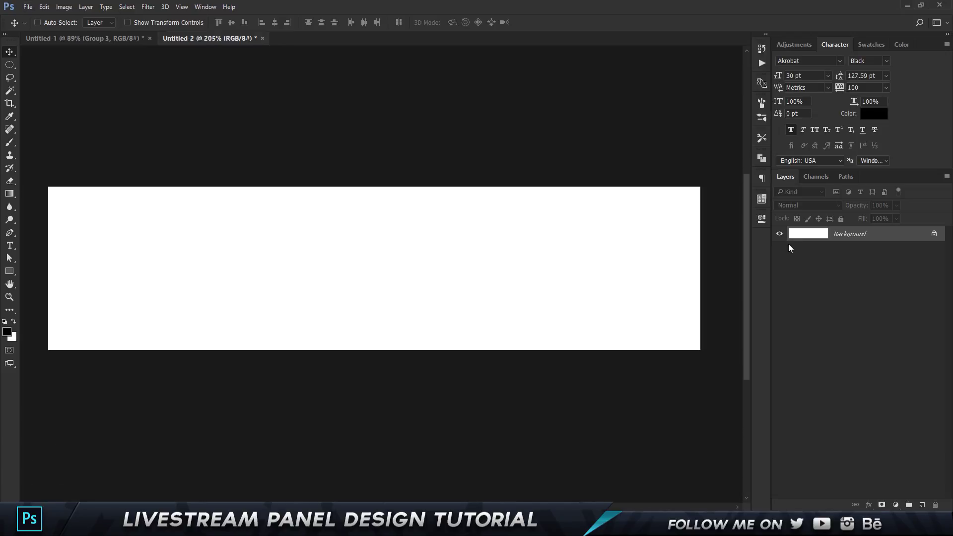
click(127, 39)
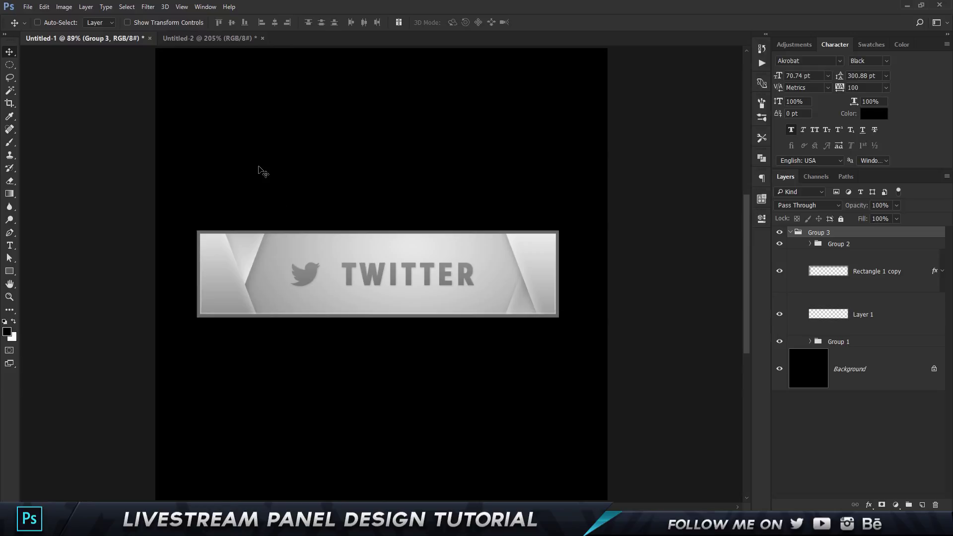
click(234, 39)
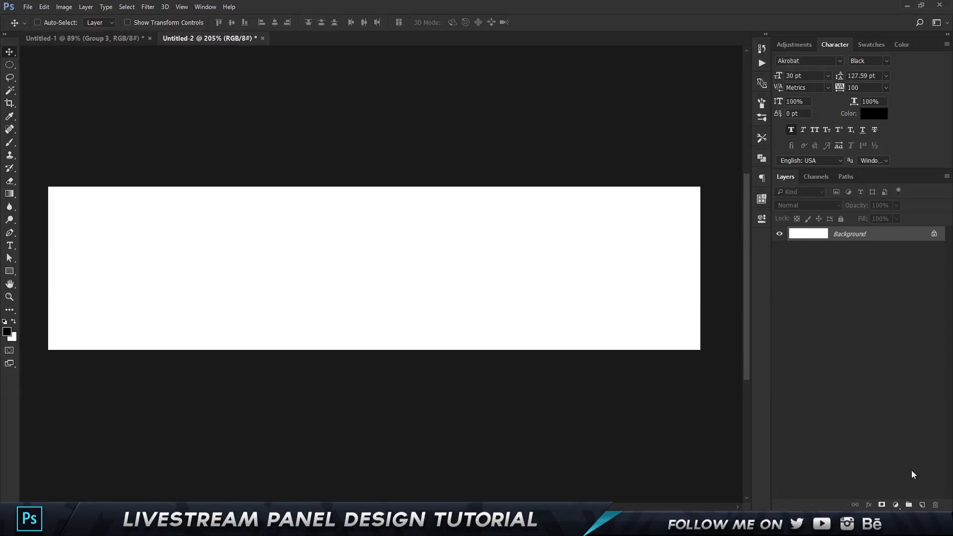
Convert the locked Background into an editable Layer 0.
double_click(885, 236)
key(Return)
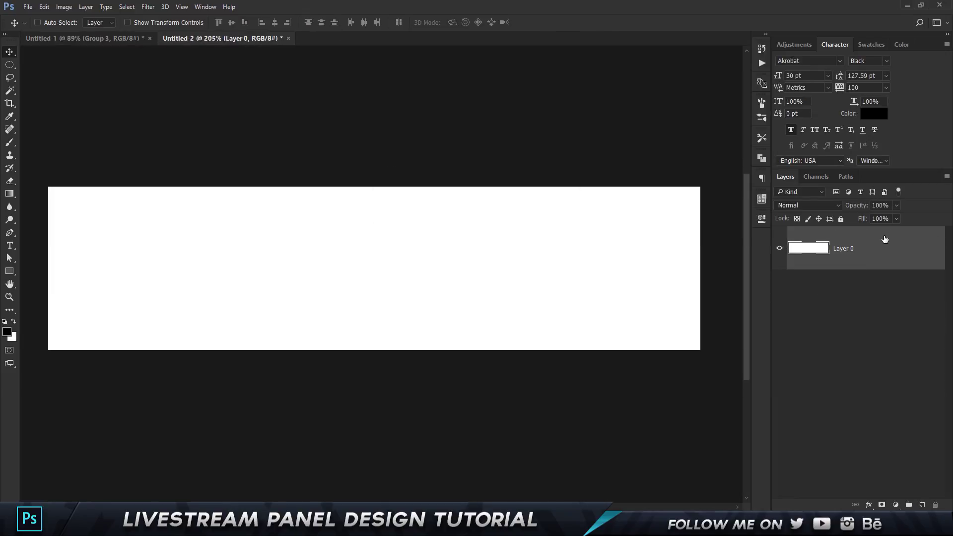
mouse_move(495, 297)
mouse_down()
mouse_move(546, 369)
mouse_move(609, 320)
mouse_move(496, 298)
mouse_up()
Add a 5 px red (ff0000) Stroke layer style to Layer 0.
double_click(900, 252)
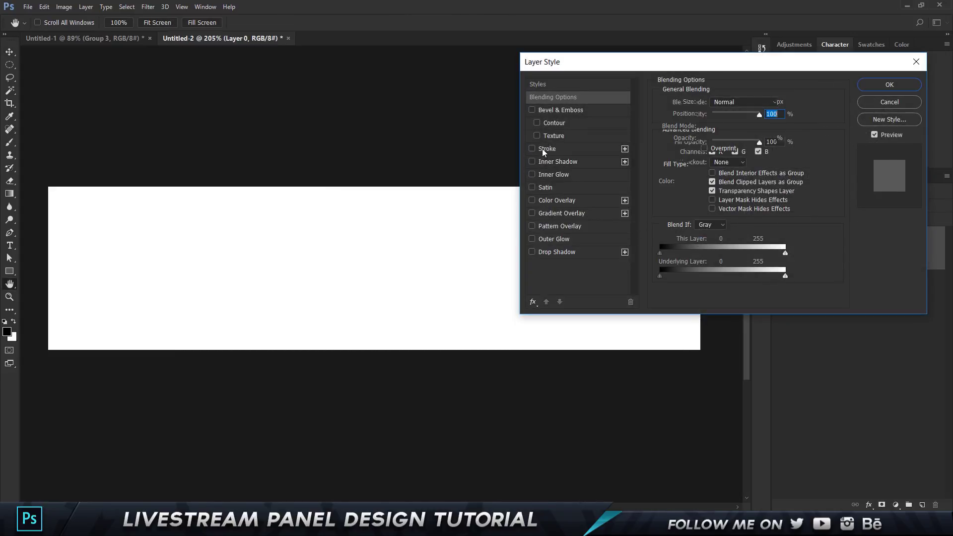
click(542, 148)
click(685, 181)
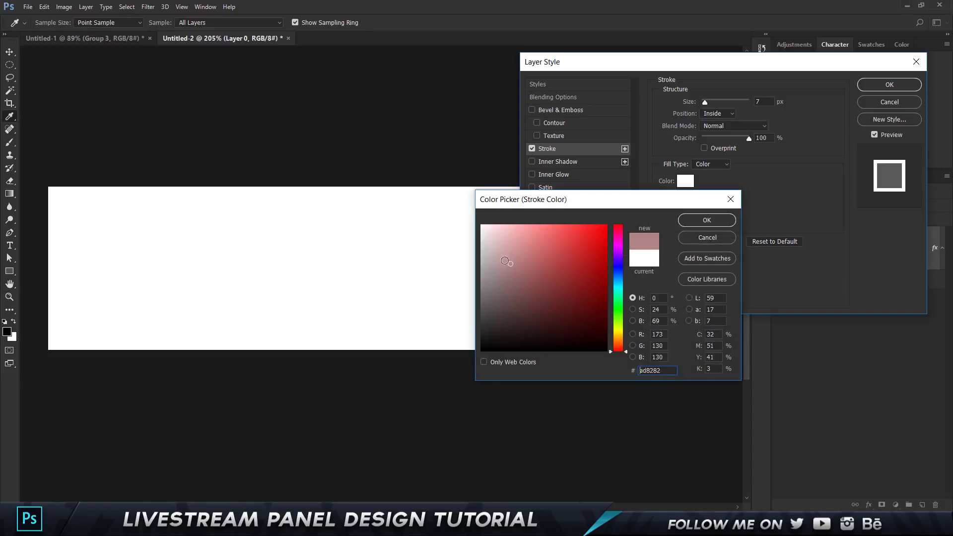
text(000000)
text(ff0000)
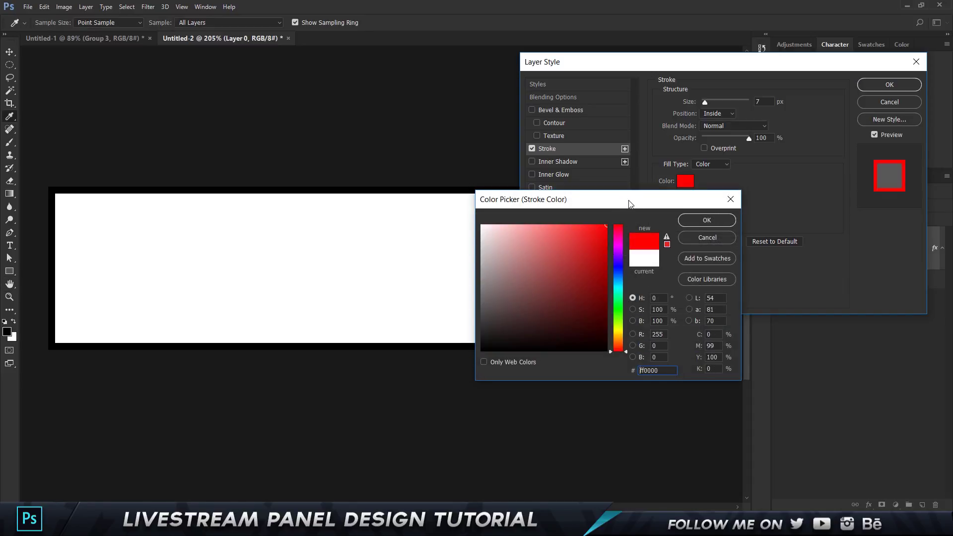
click(712, 222)
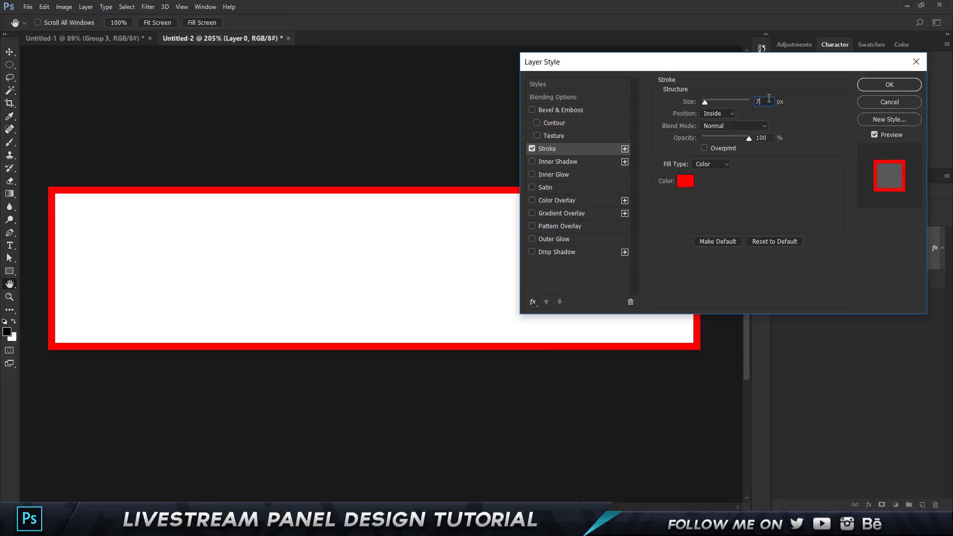
double_click(764, 101)
text(5)
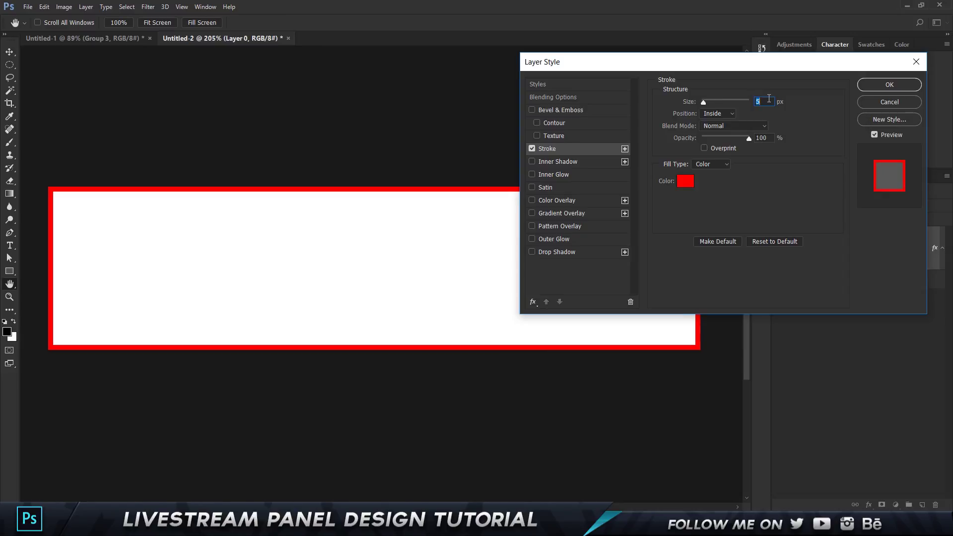
key(Return)
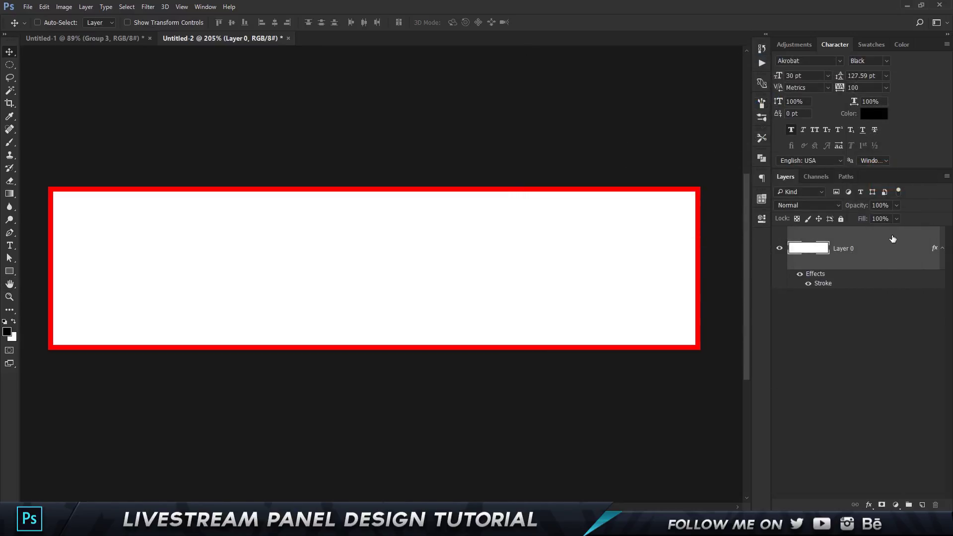
Set the layer Fill to 0%, rasterize its layer style, and rename it Outline.
drag(863, 219, 680, 228)
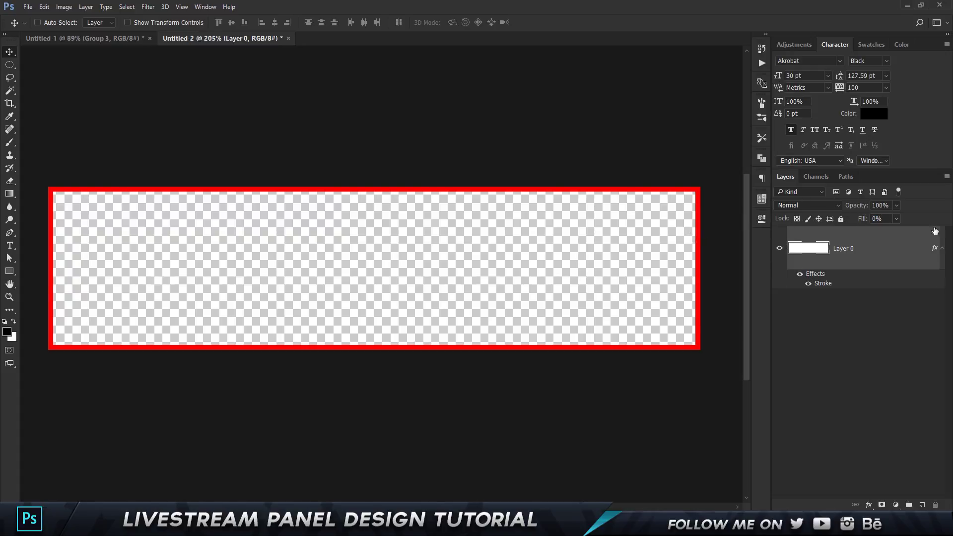
right_click(855, 264)
click(675, 253)
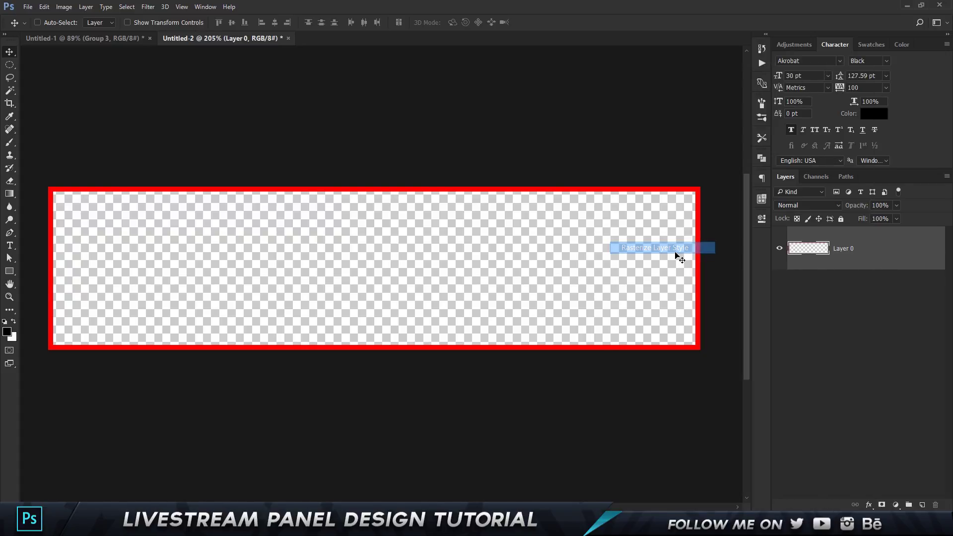
mouse_move(676, 252)
mouse_down()
mouse_move(616, 268)
mouse_move(646, 278)
mouse_move(640, 264)
mouse_move(658, 257)
mouse_up()
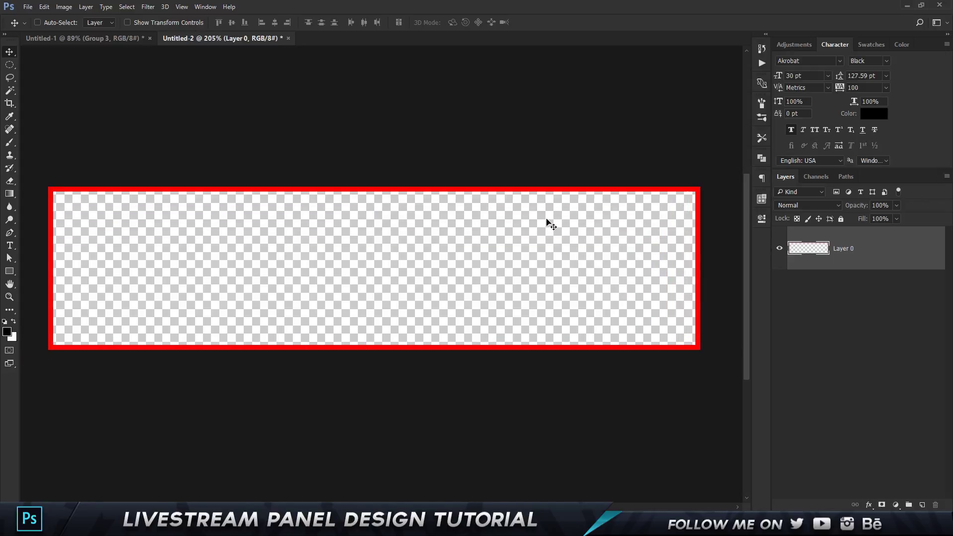
double_click(842, 248)
text(Outline)
key(Return)
Add Layer 1 beneath Outline and fill it with mid-grey #828282.
click(922, 505)
drag(865, 249, 873, 323)
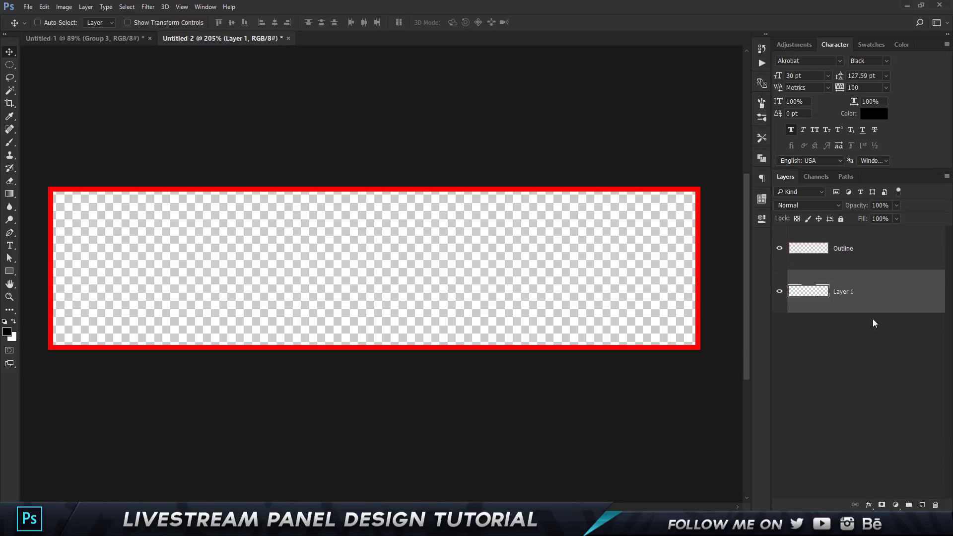
key(alt+BackSpace)
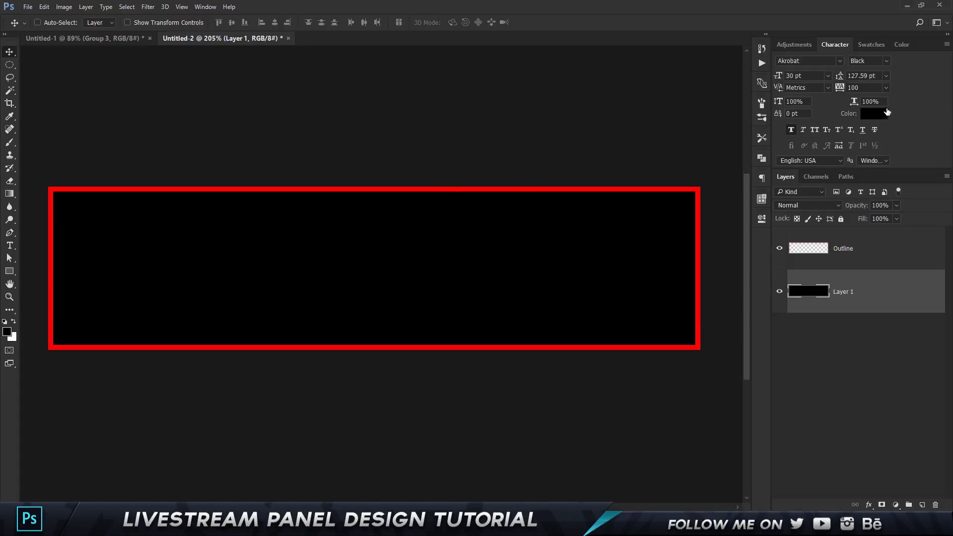
click(877, 114)
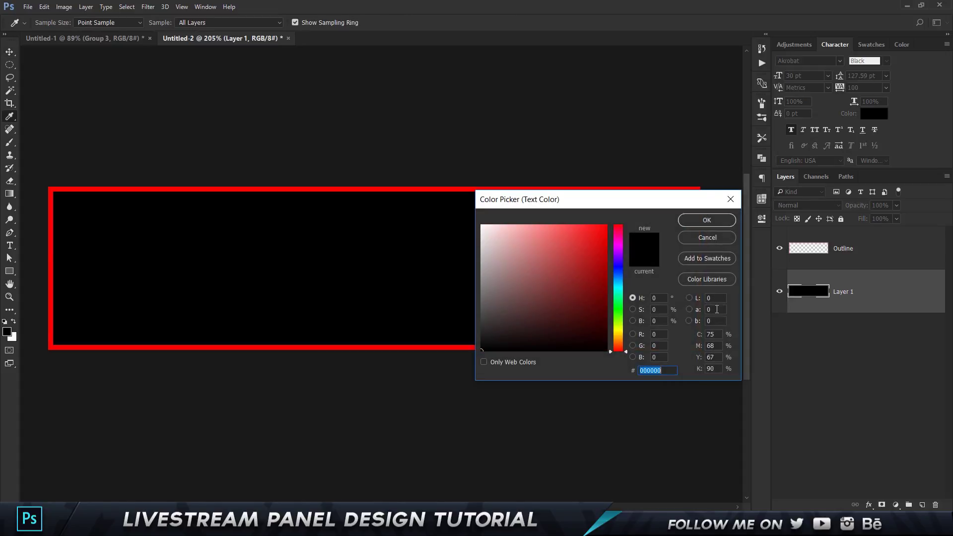
drag(474, 307, 464, 283)
click(710, 219)
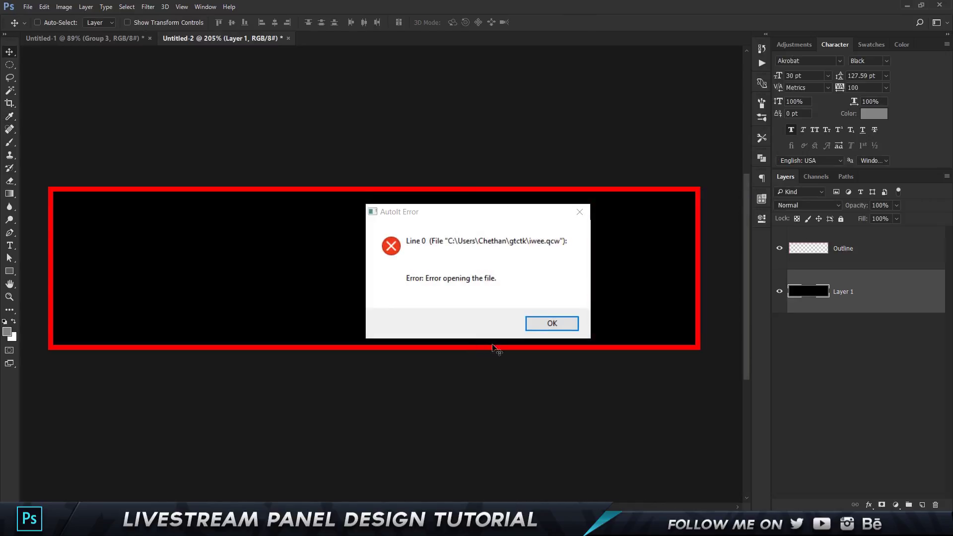
click(546, 325)
key(alt+BackSpace)
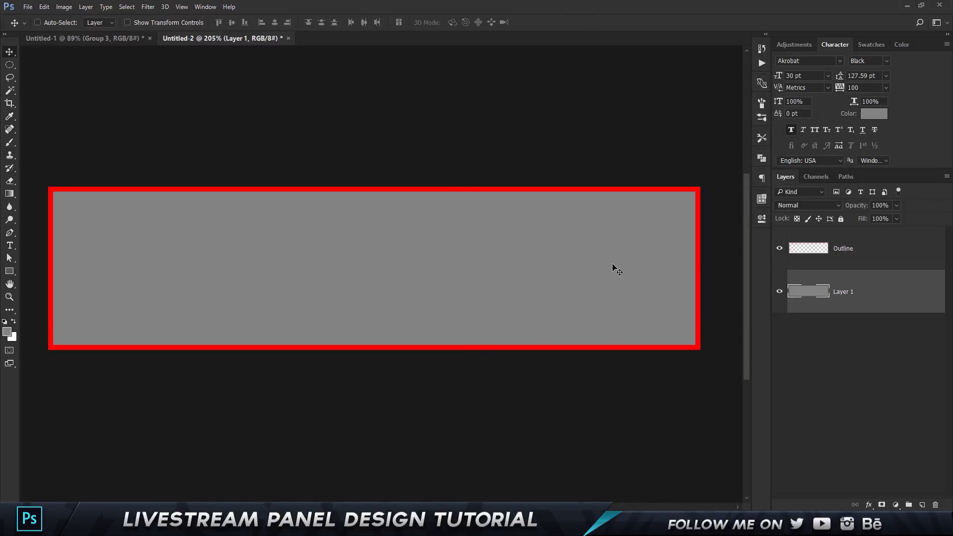
On new Layer 2, paint one 600 px soft round white (ffffff) dab at the panel centre.
click(922, 505)
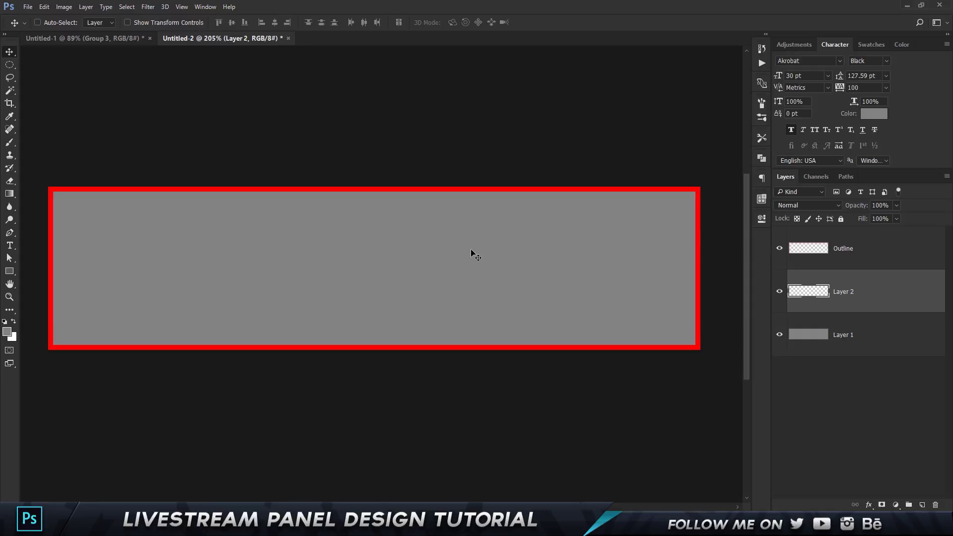
key(b)
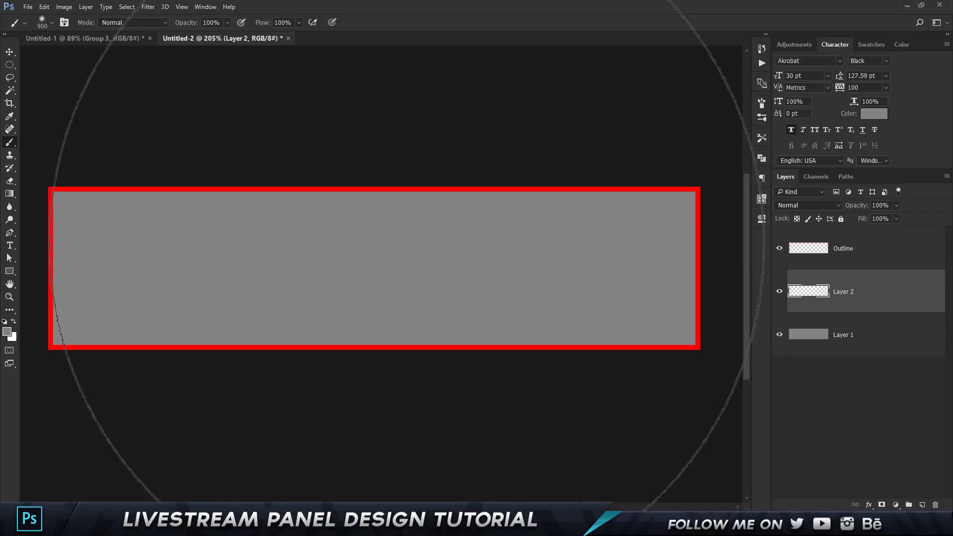
key(bracketleft)
key(bracketleft)
key(bracketleft)
key(bracketleft)
key(bracketleft)
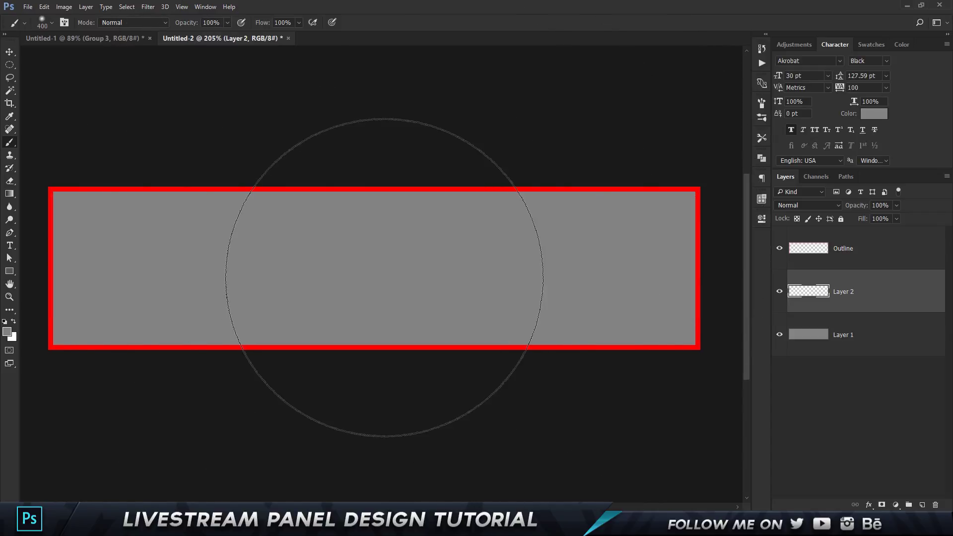
click(8, 332)
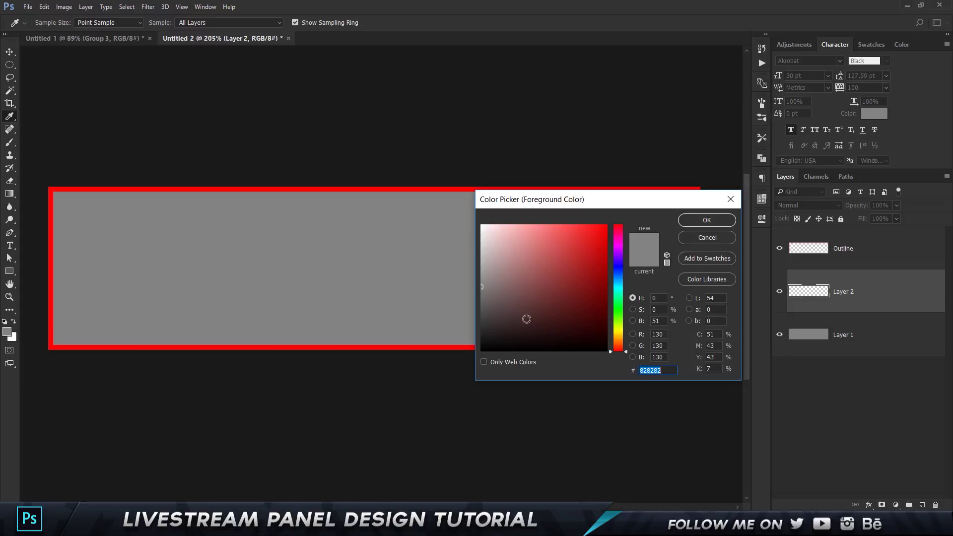
text(ffffff)
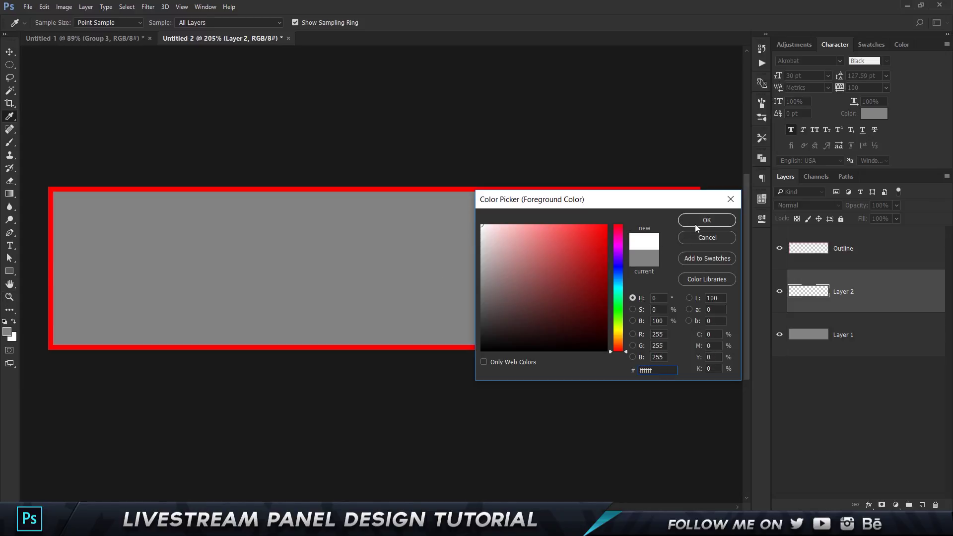
click(695, 224)
key(bracketright)
key(bracketright)
key(bracketright)
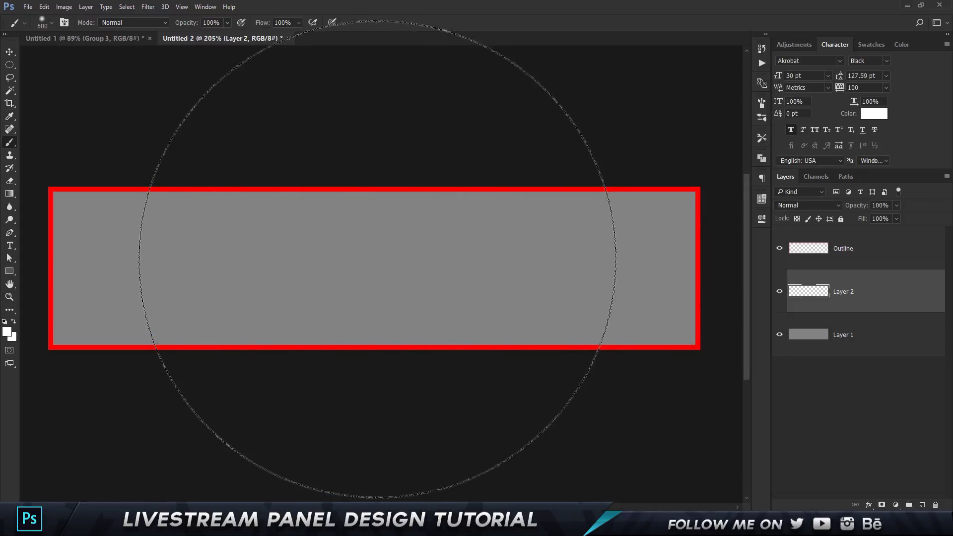
click(40, 24)
click(30, 129)
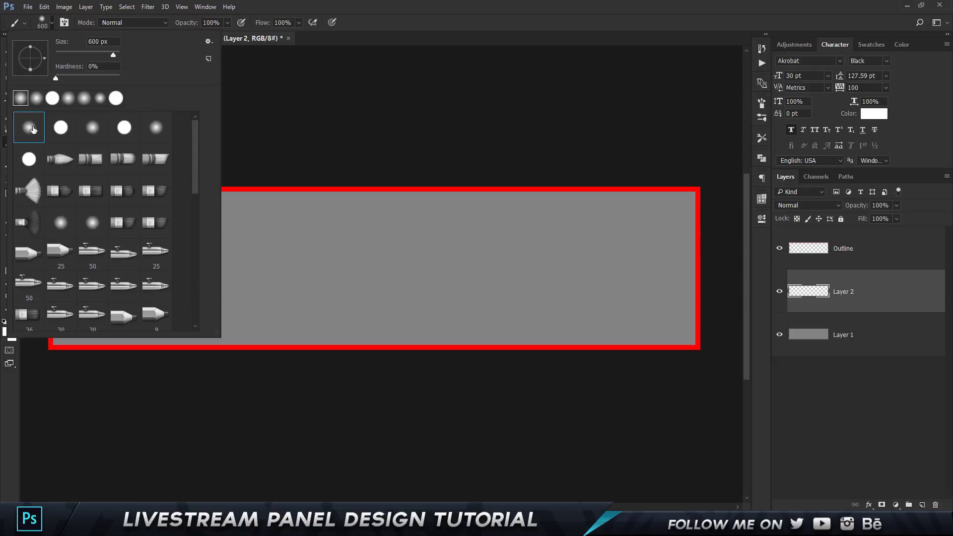
key(Return)
click(377, 243)
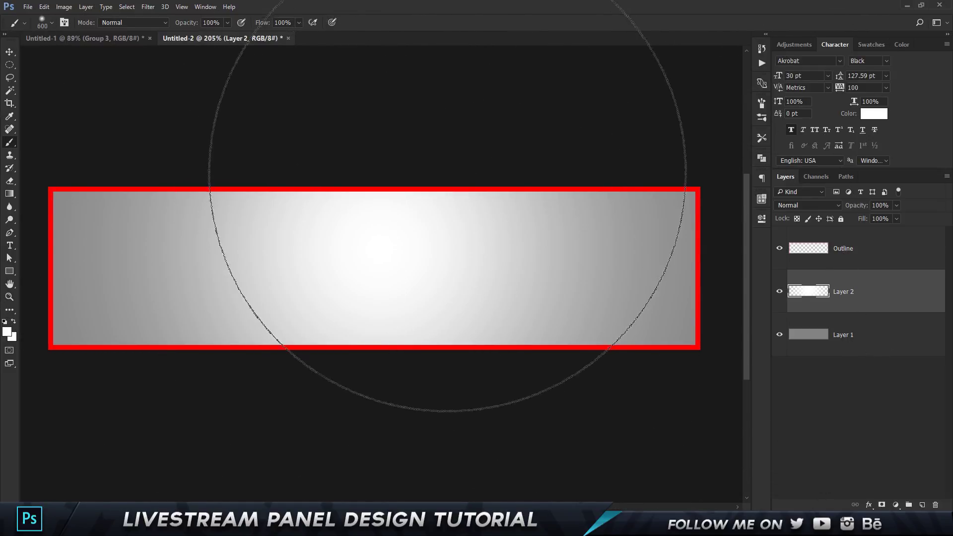
key(v)
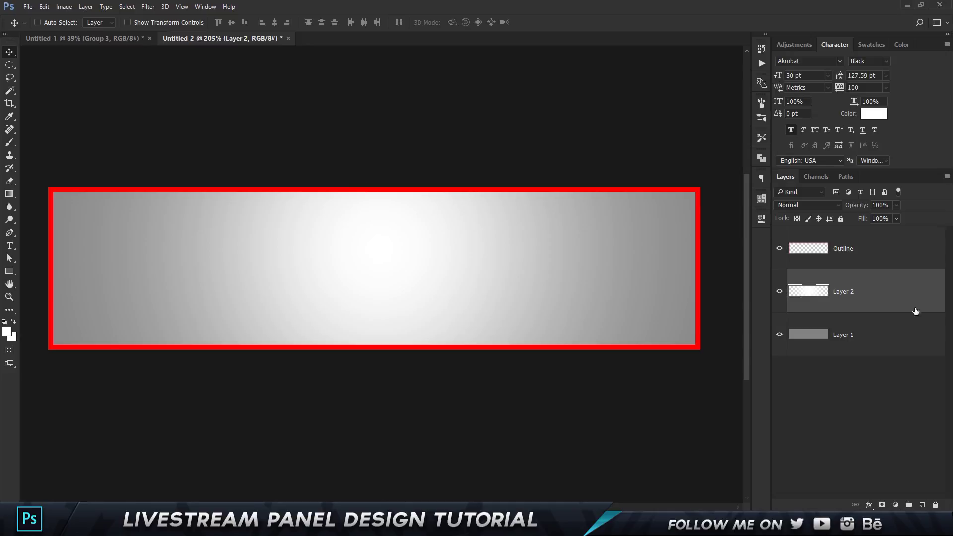
Give the Outline layer a 5a5a5a Color Overlay and compare with the finished panel.
double_click(896, 258)
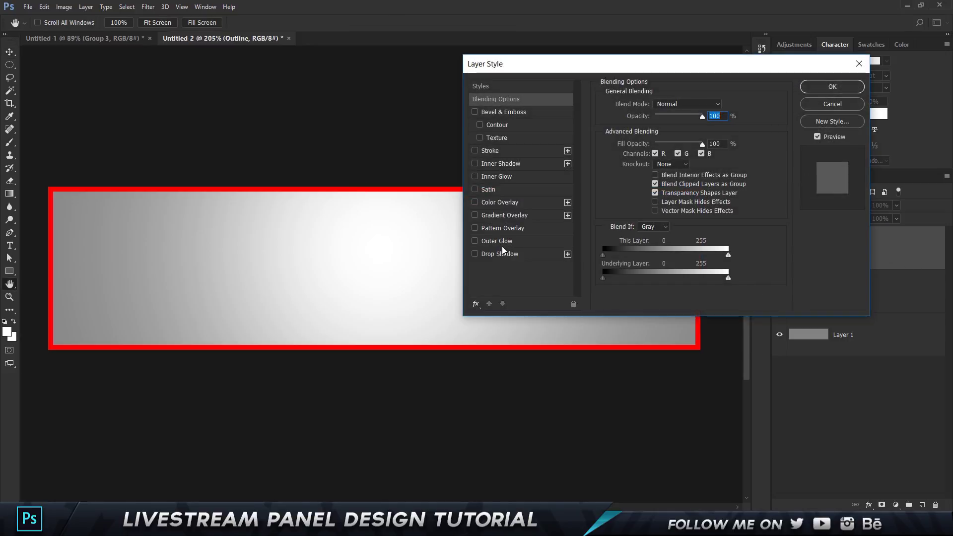
click(497, 202)
click(722, 106)
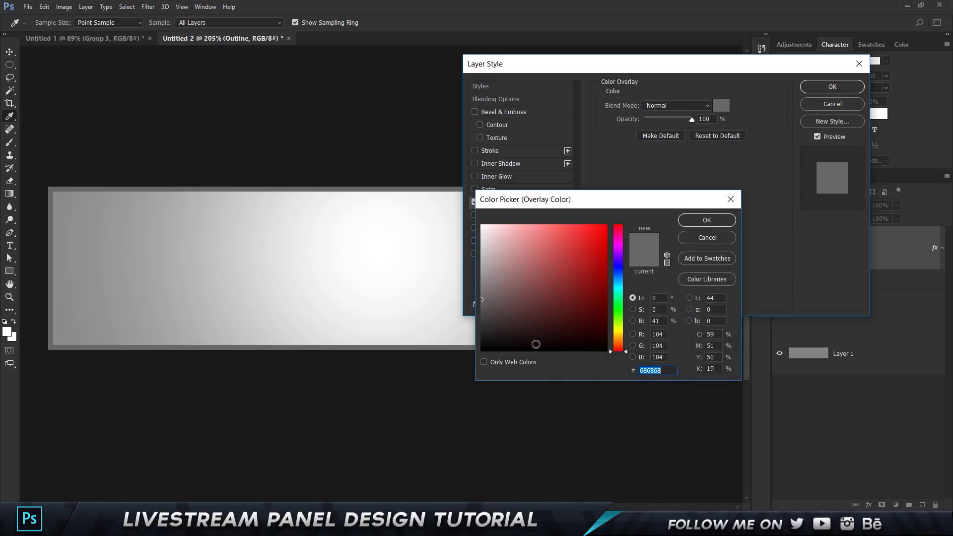
text(5a5a5a)
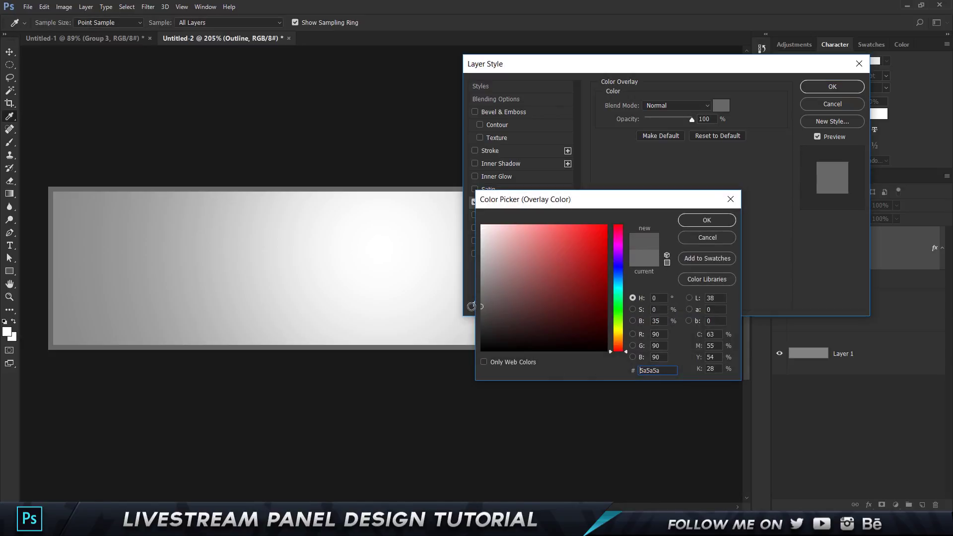
click(697, 225)
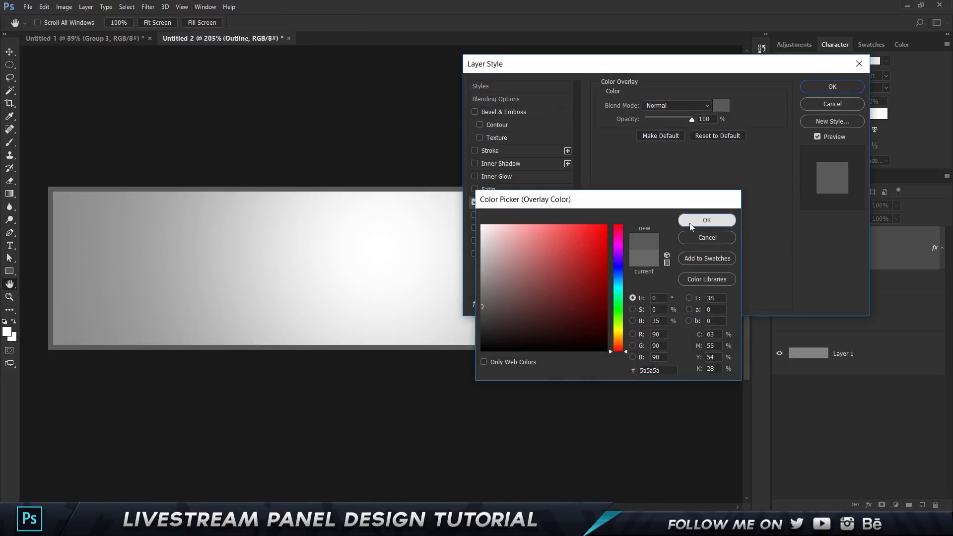
click(833, 88)
click(83, 38)
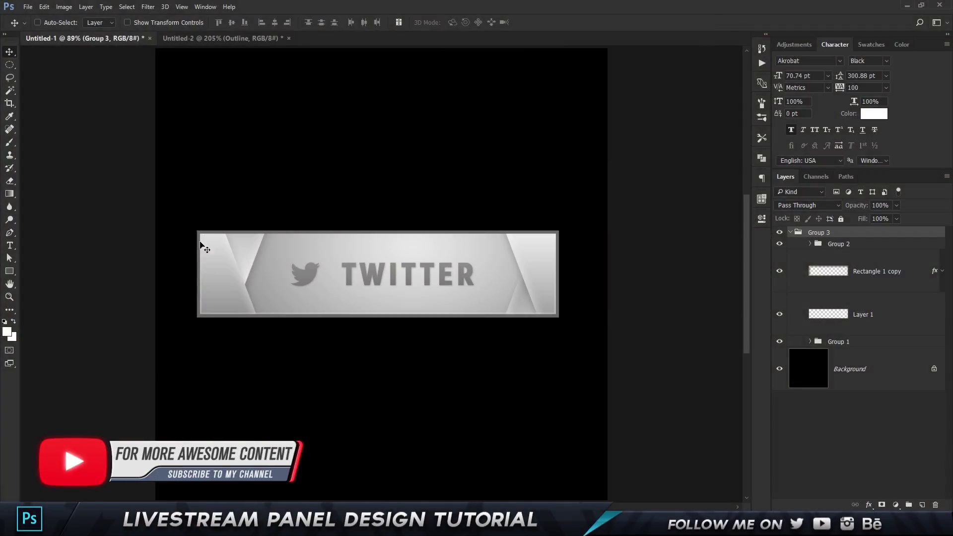
click(219, 38)
scroll(354, 165, down, 1)
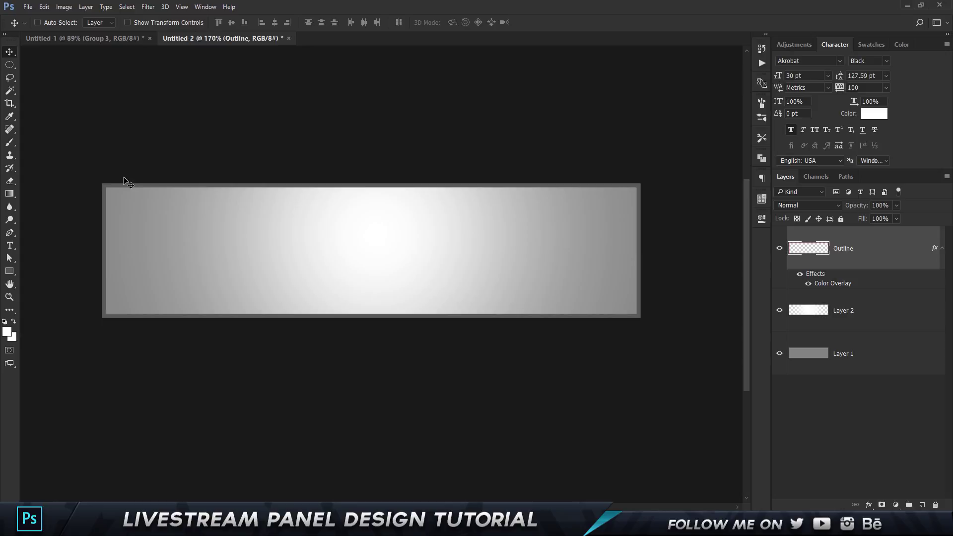
Merge the glow Layer 2 and grey Layer 1 into one layer.
click(878, 310)
shift+click(879, 347)
key(ctrl+e)
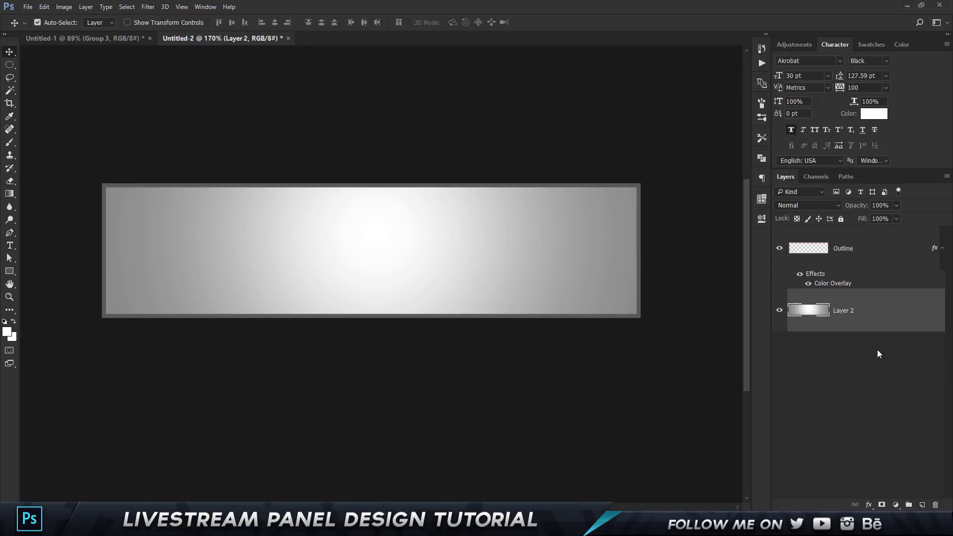
drag(494, 277, 465, 256)
key(ctrl+z)
Draw a closed slanted Pen path over the panel's left end and make it a selection.
key(p)
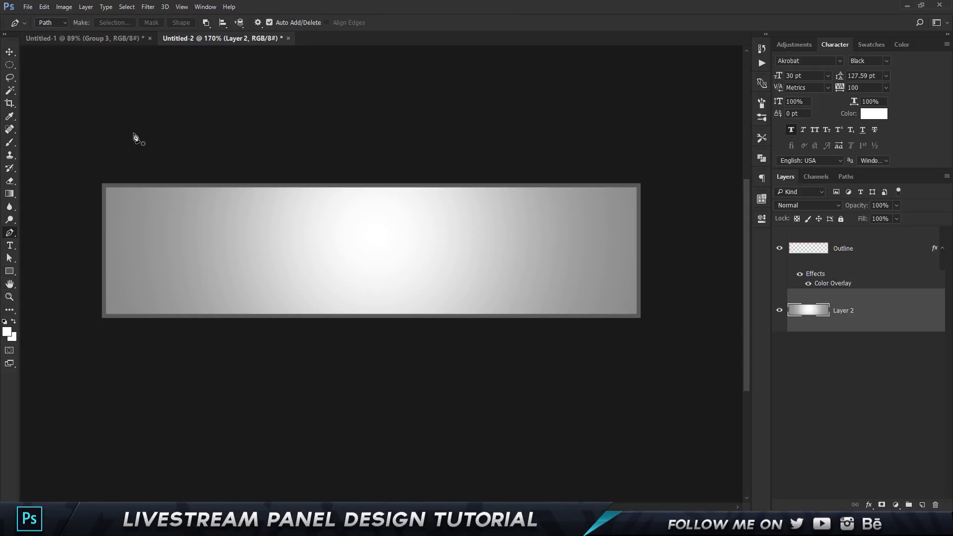
click(142, 135)
click(272, 365)
click(40, 368)
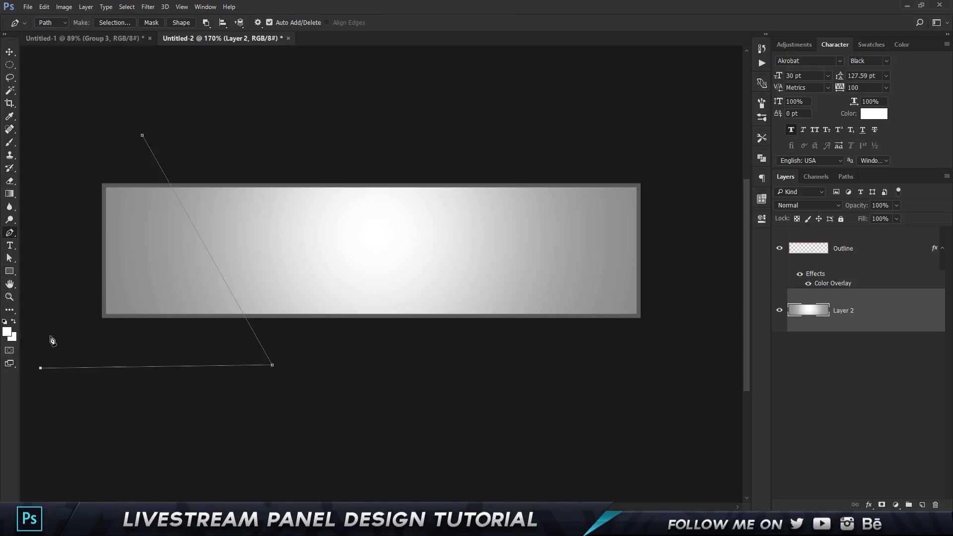
click(59, 106)
click(142, 135)
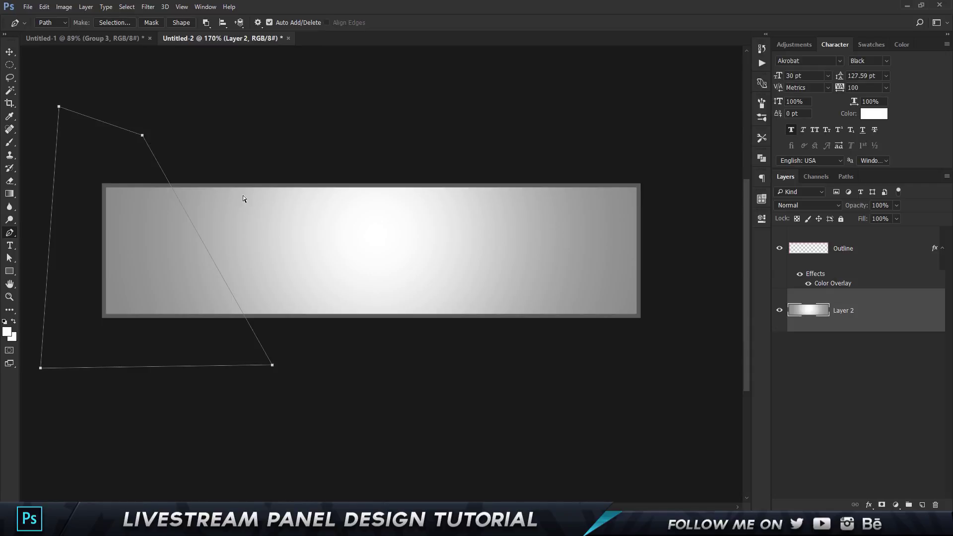
key(ctrl+Return)
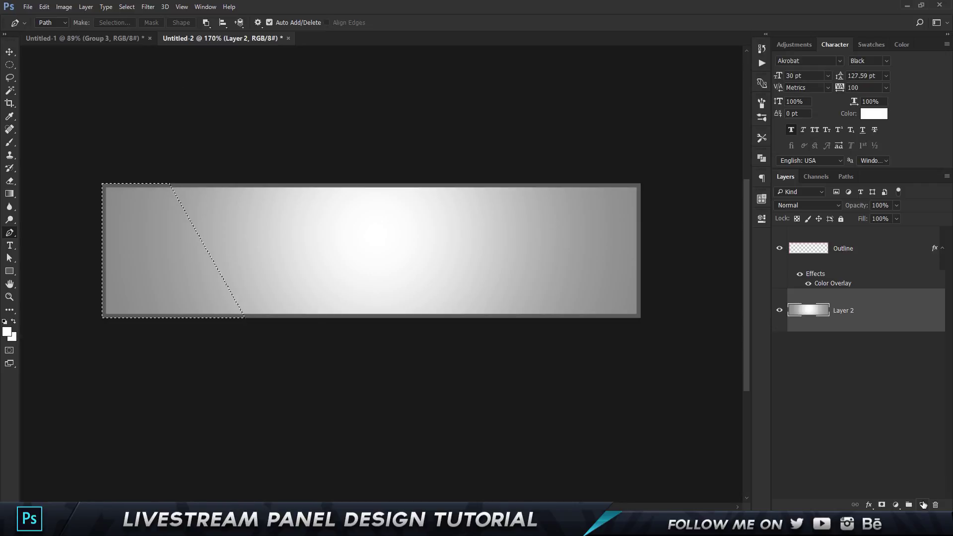
Fill the selection with dark red 860c0c on new Layer 3, then deselect.
click(922, 504)
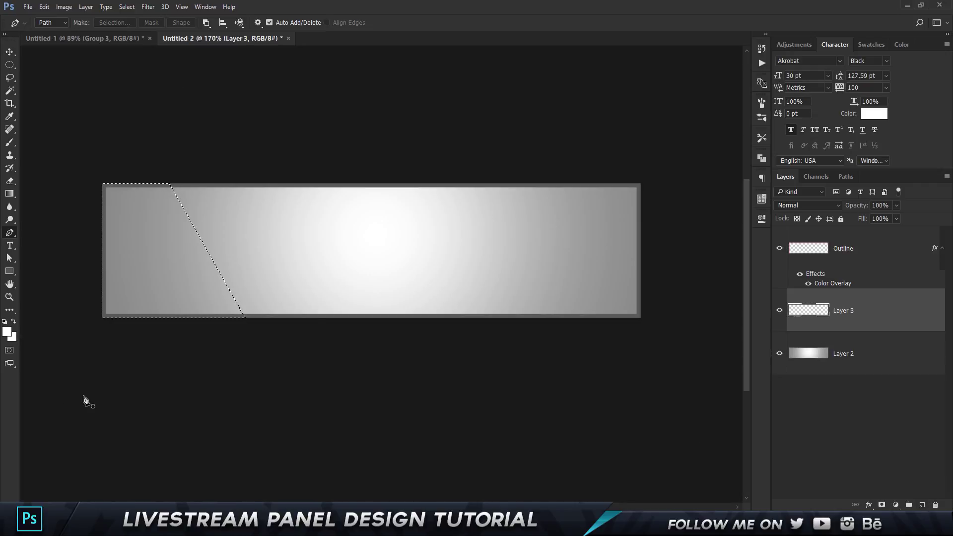
click(7, 331)
text(860c0c)
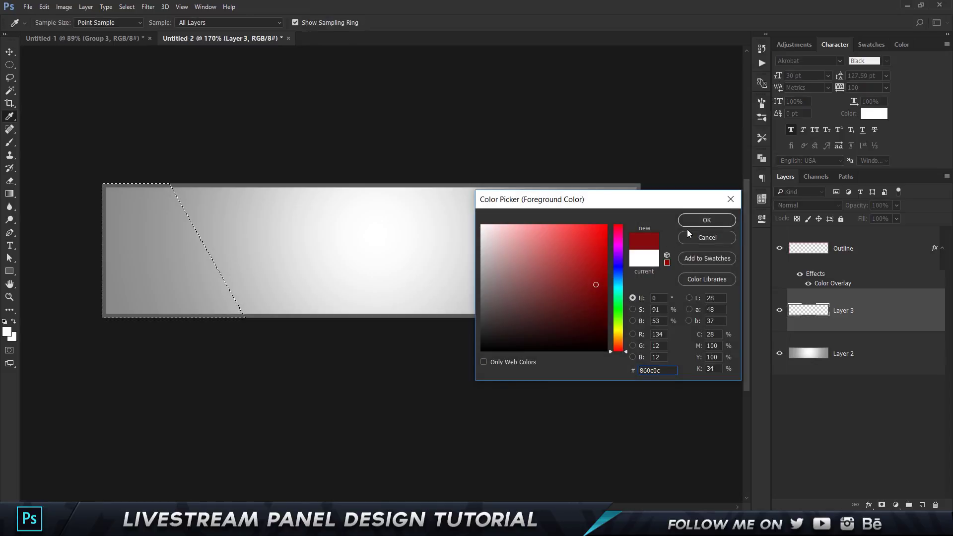
click(696, 223)
key(alt+BackSpace)
key(ctrl+d)
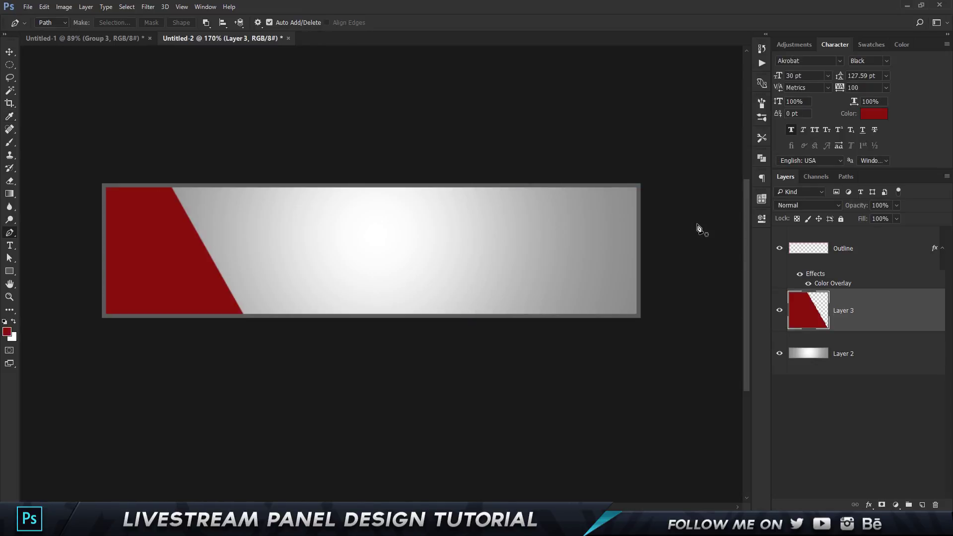
key(v)
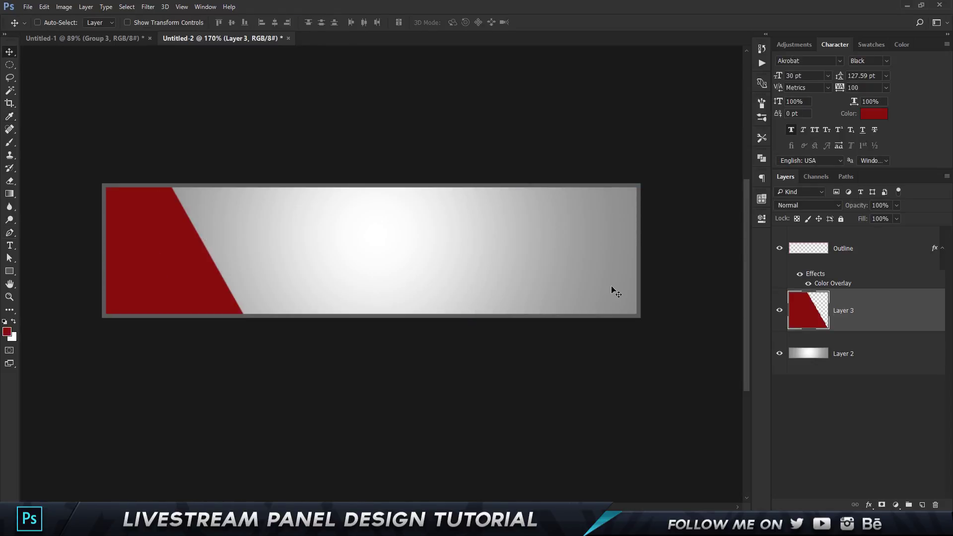
mouse_move(195, 271)
mouse_down()
mouse_move(175, 270)
mouse_move(195, 271)
mouse_up()
click(84, 38)
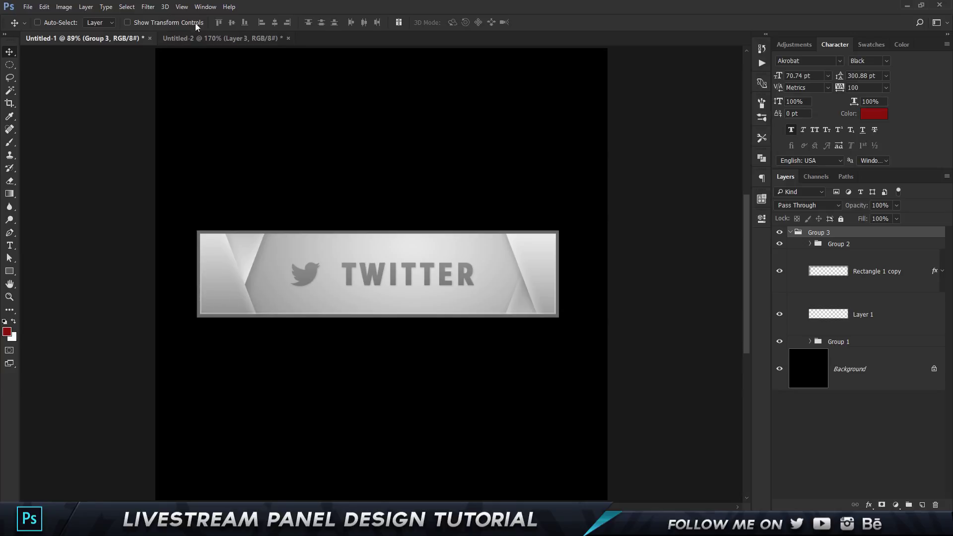
click(219, 38)
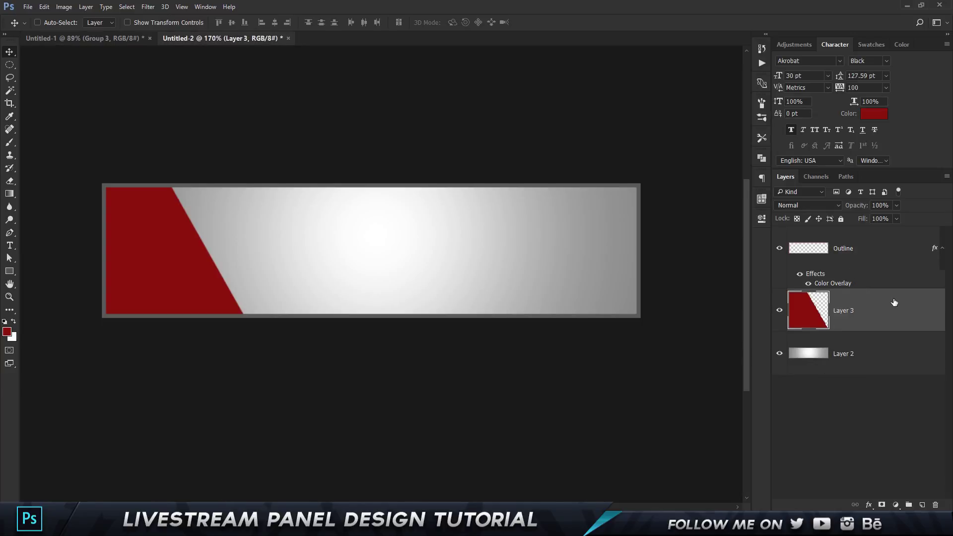
Add a Gradient Overlay to Layer 3 and set its right stop to light grey e7e7e7.
double_click(884, 311)
click(499, 216)
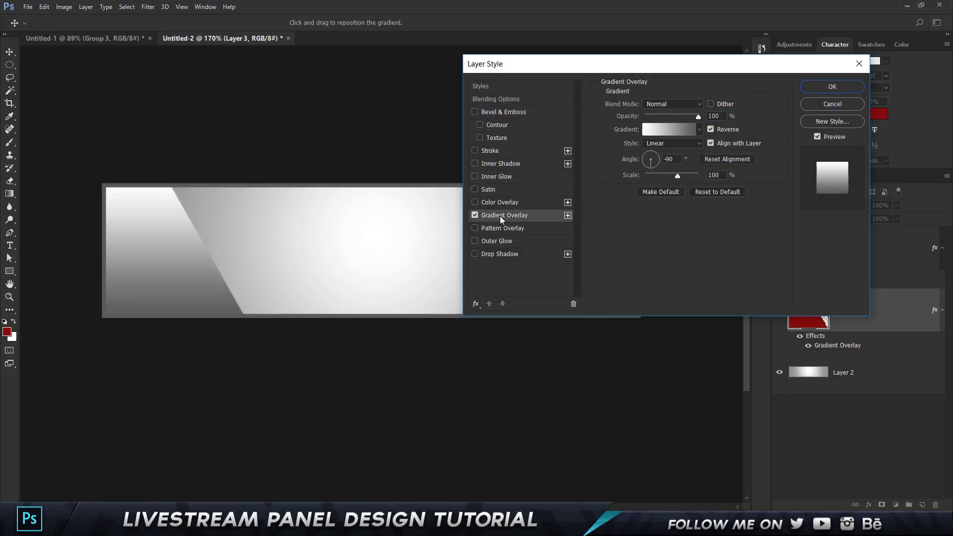
click(667, 129)
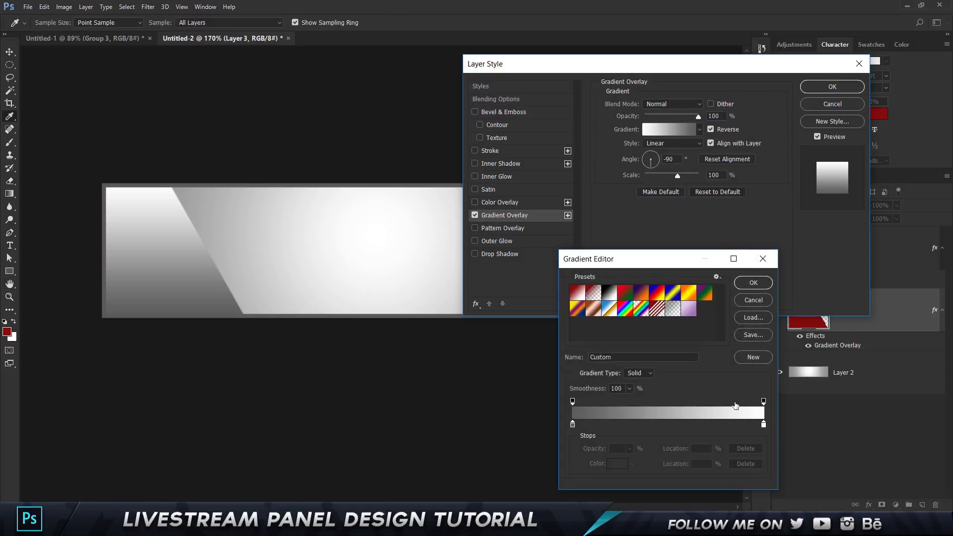
click(764, 426)
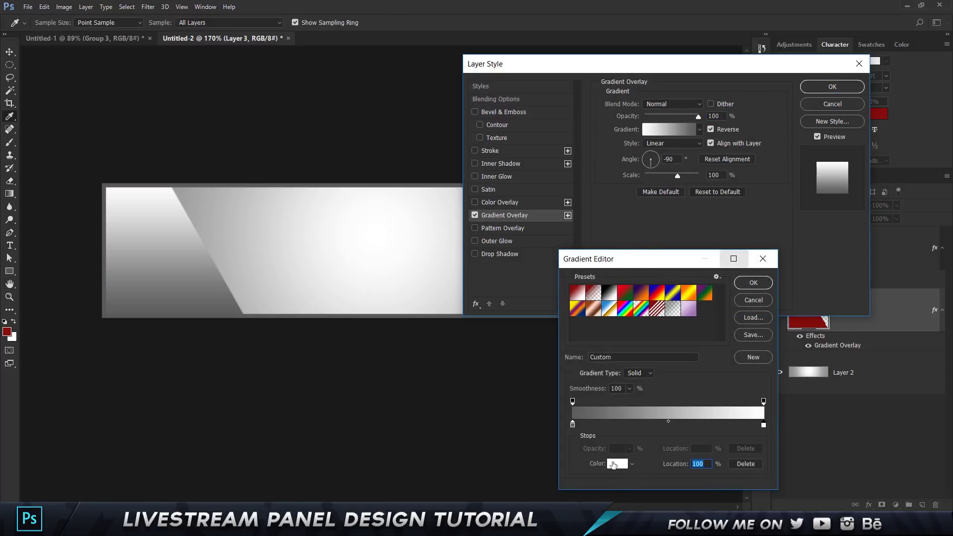
click(614, 464)
click(477, 237)
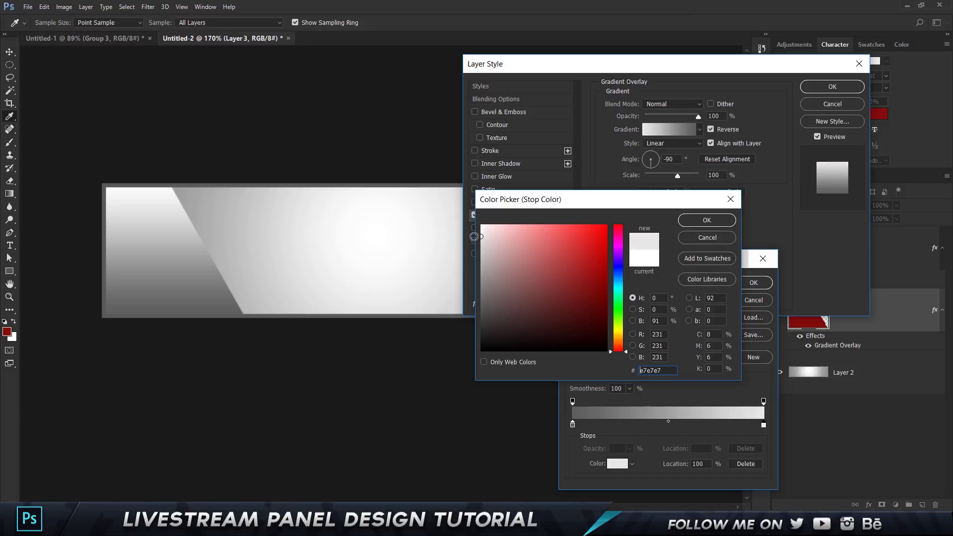
click(706, 221)
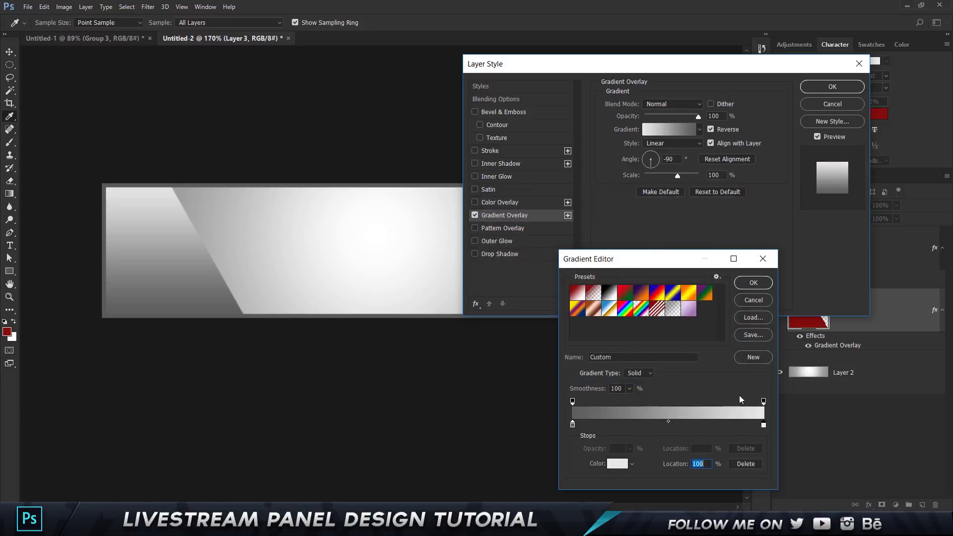
Set the left stop to 898989, scale the gradient to 150%, and reposition it on the wedge.
double_click(573, 425)
click(480, 279)
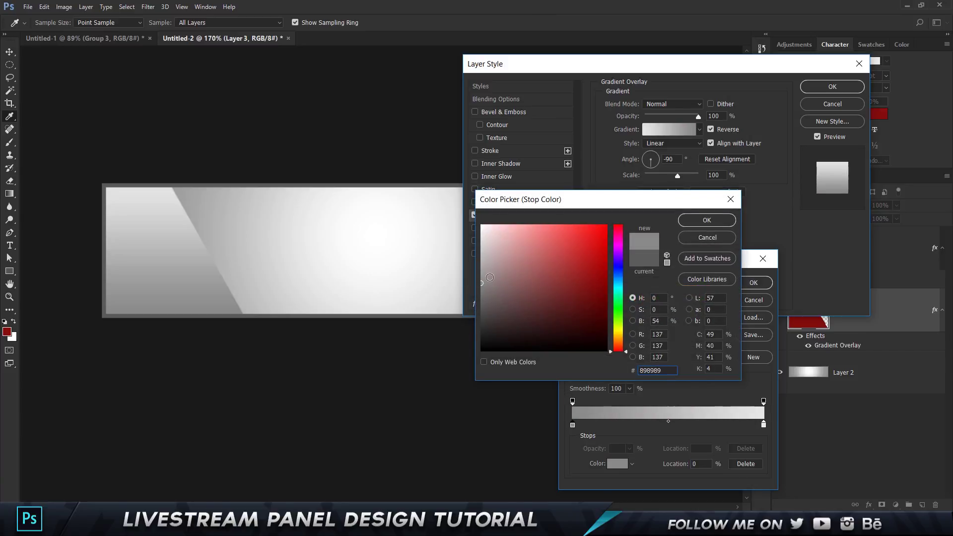
click(710, 219)
click(751, 283)
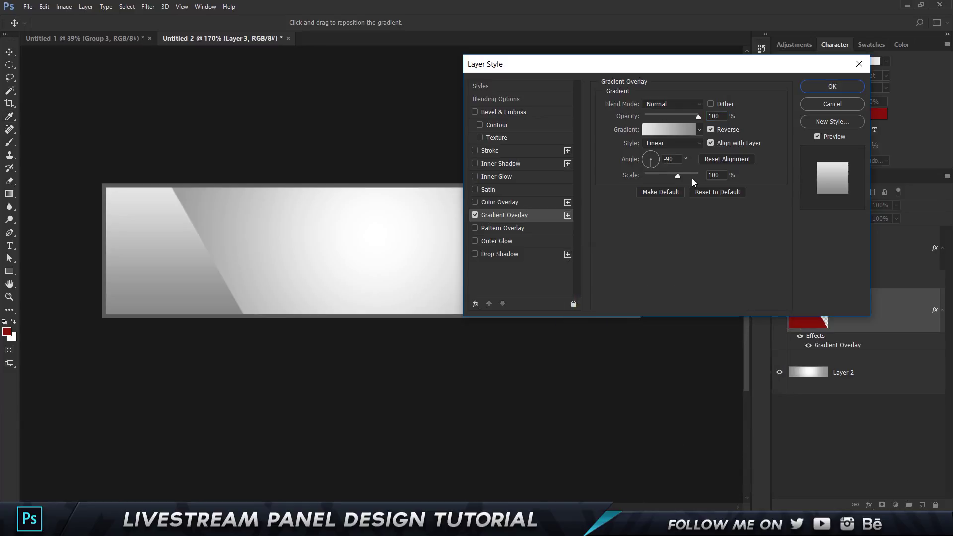
drag(692, 178, 731, 174)
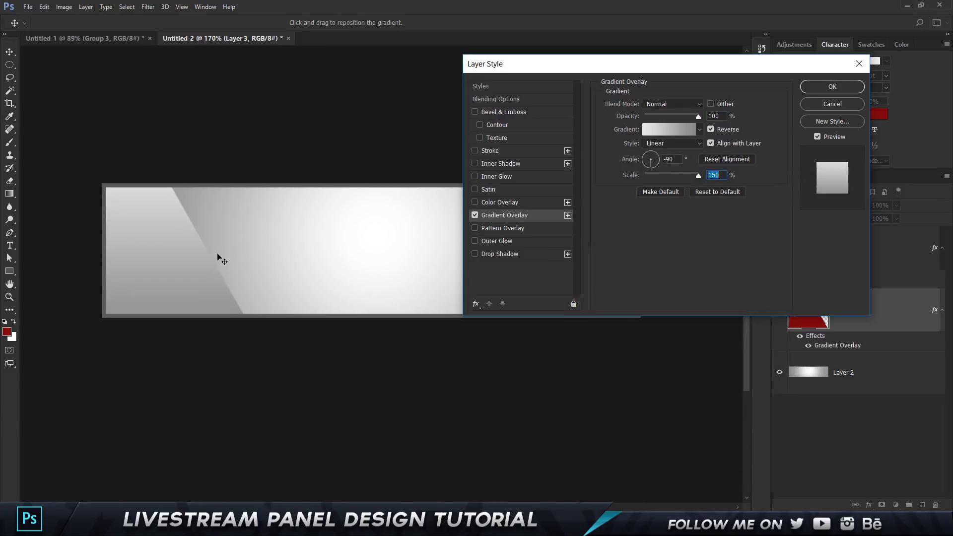
drag(219, 258, 208, 276)
Give Layer 3 a 25% Multiply drop shadow at 123° with 15 px distance, ignoring global light.
click(817, 88)
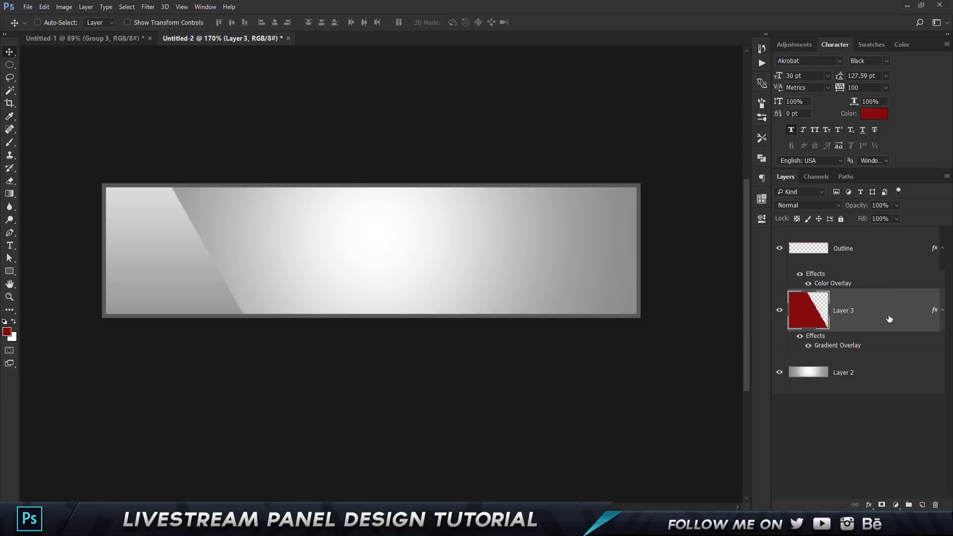
double_click(890, 319)
click(500, 254)
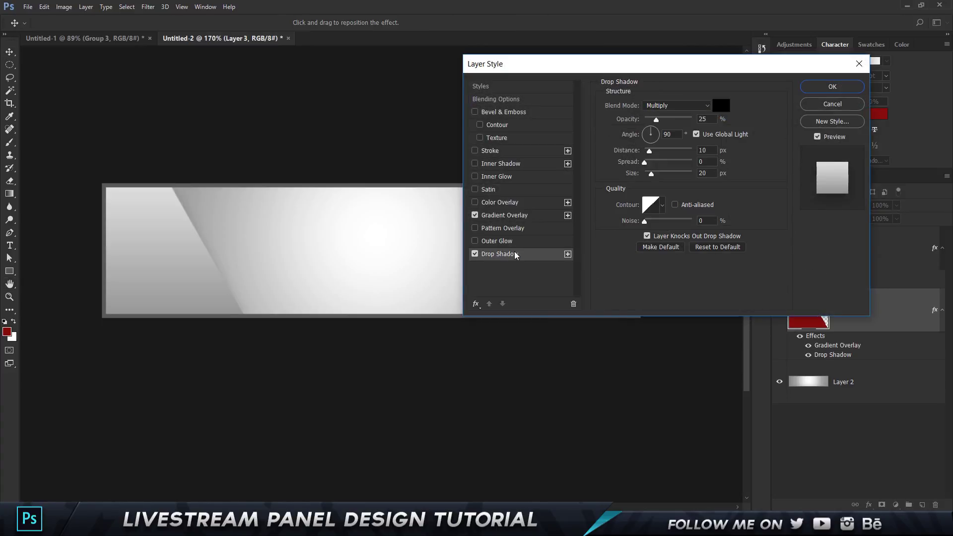
click(697, 136)
drag(383, 233, 358, 244)
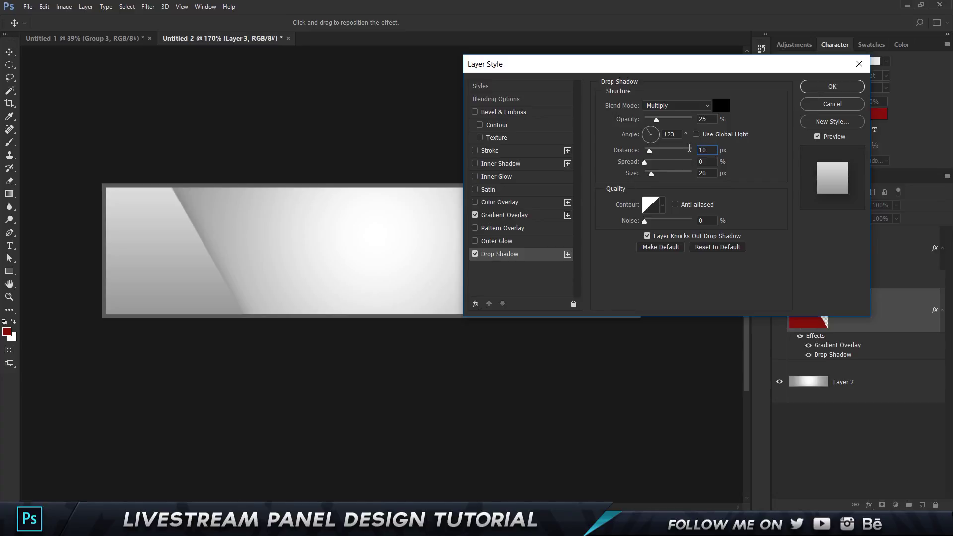
text(155)
key(BackSpace)
key(Return)
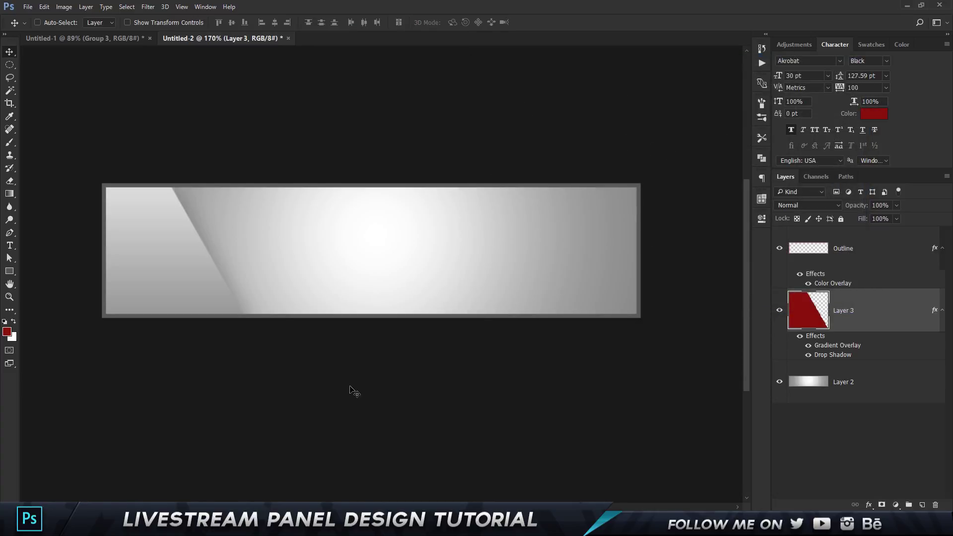
Duplicate Layer 3 and flip the copy vertically.
key(ctrl+j)
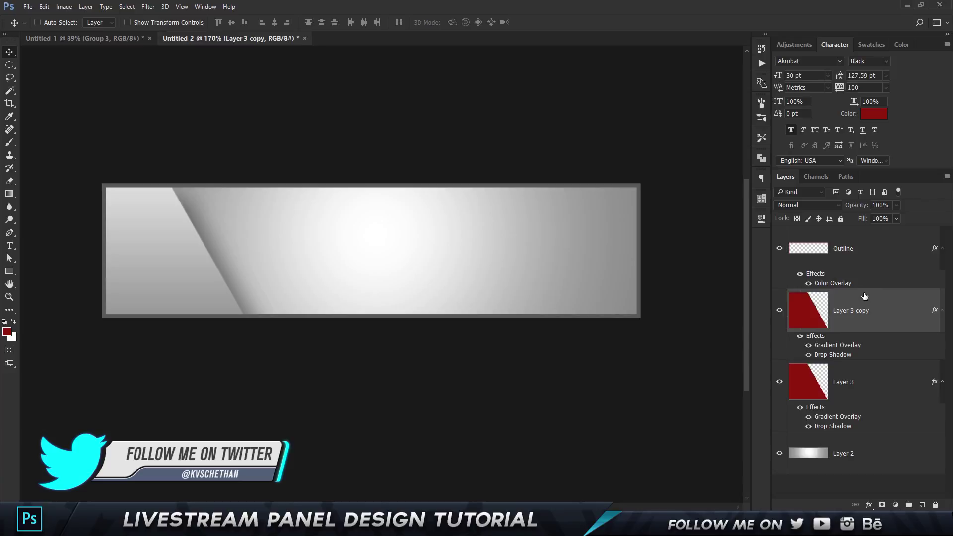
key(ctrl+t)
right_click(228, 222)
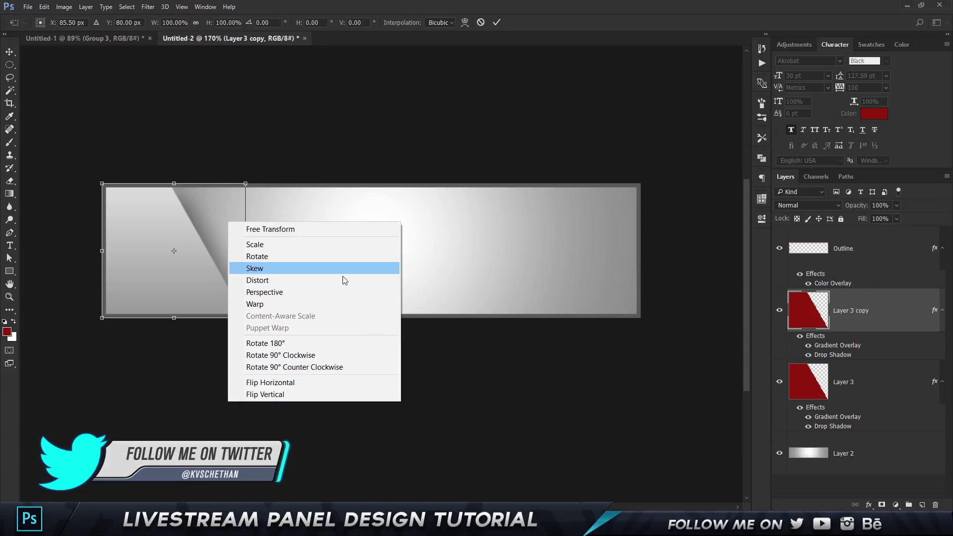
click(300, 383)
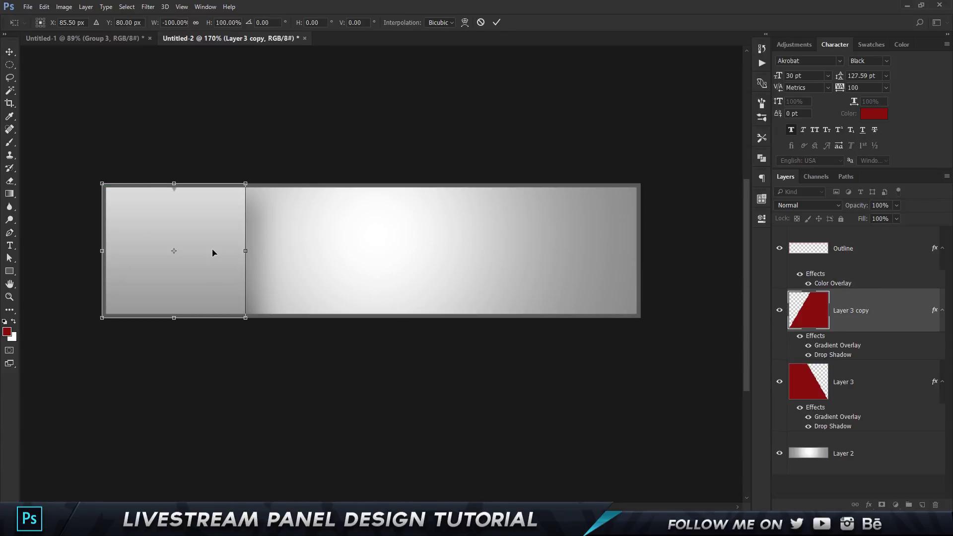
key(Escape)
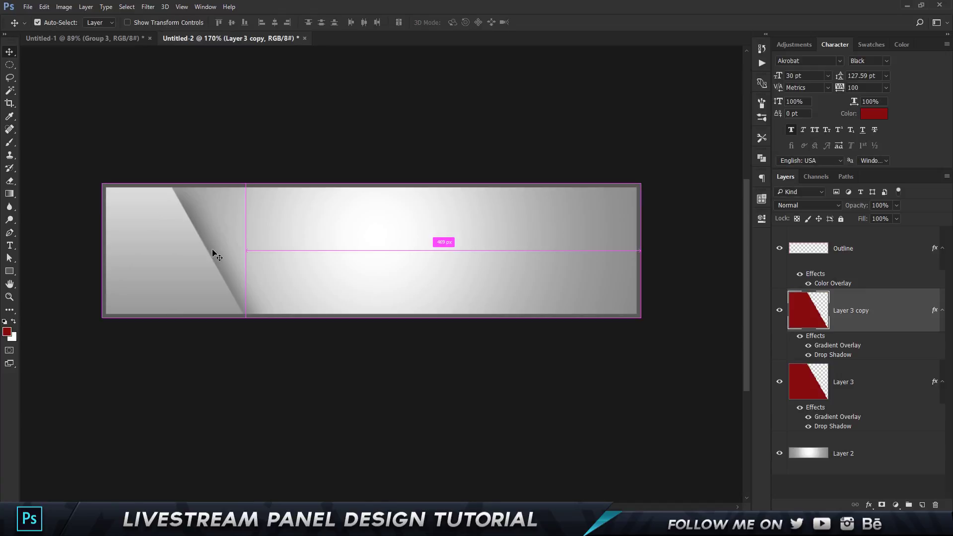
key(ctrl+t)
right_click(213, 252)
click(286, 423)
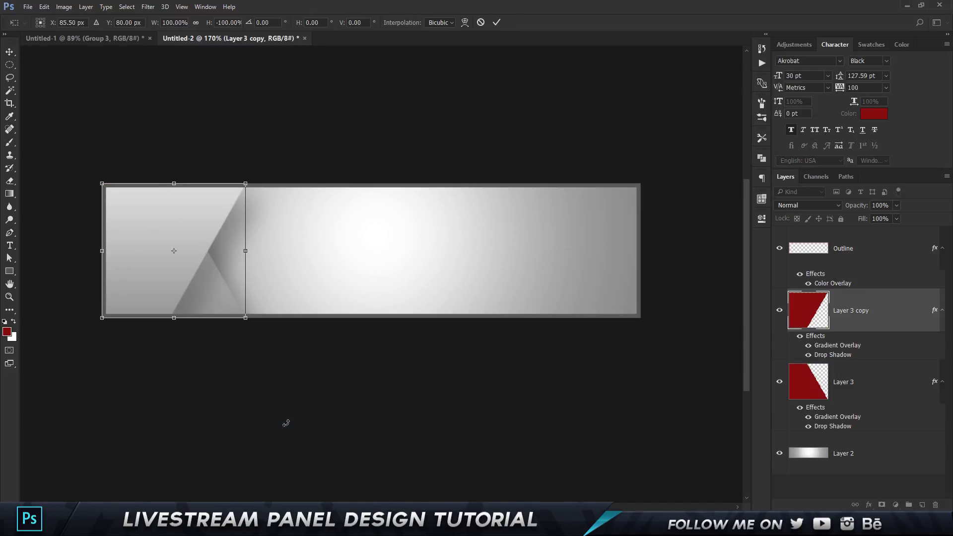
key(Return)
Place Layer 3 above its copy and slide the flipped copy left to form the chevron point.
drag(869, 390, 873, 295)
drag(222, 218, 904, 316)
click(803, 383)
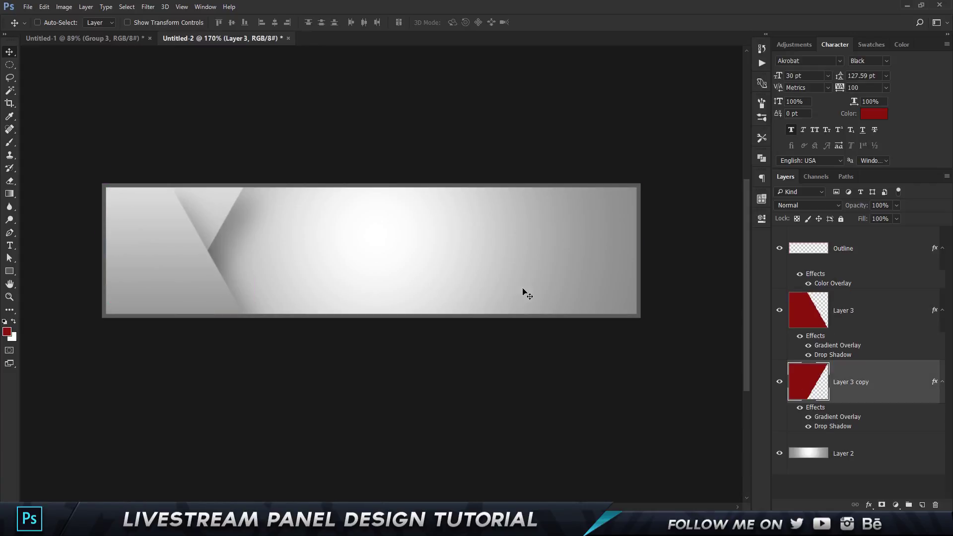
drag(383, 231, 336, 221)
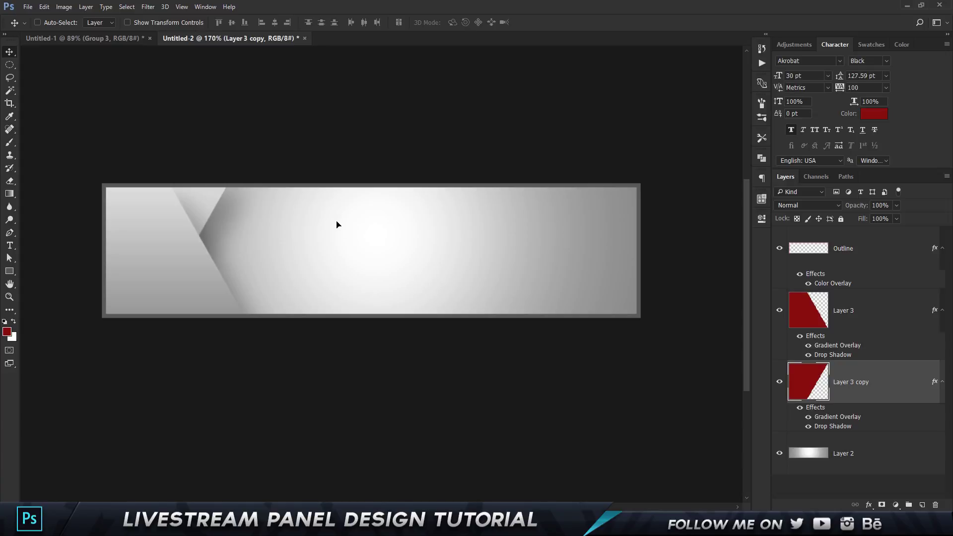
Re-aim Layer 3 copy's drop shadow upward to -96° with a 9 px distance.
double_click(915, 387)
click(502, 255)
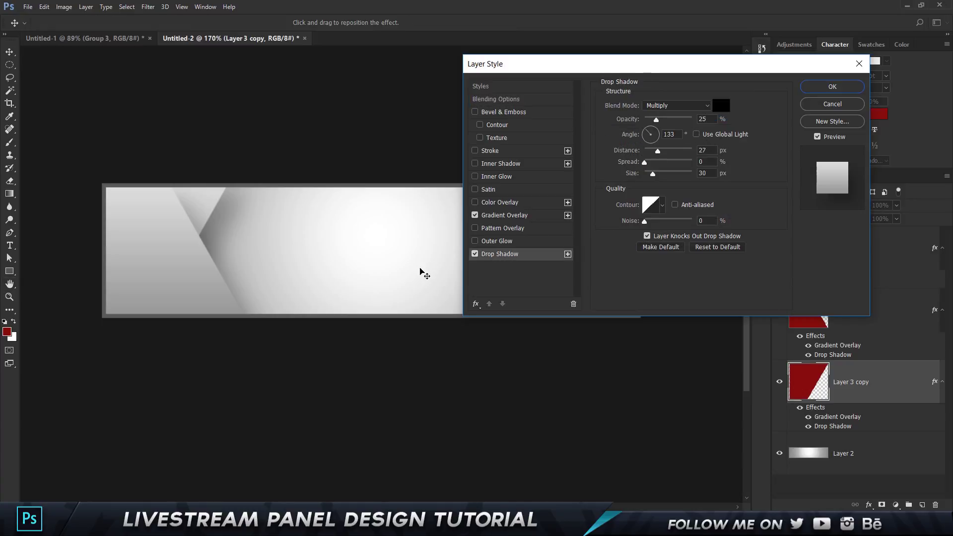
drag(323, 249, 310, 227)
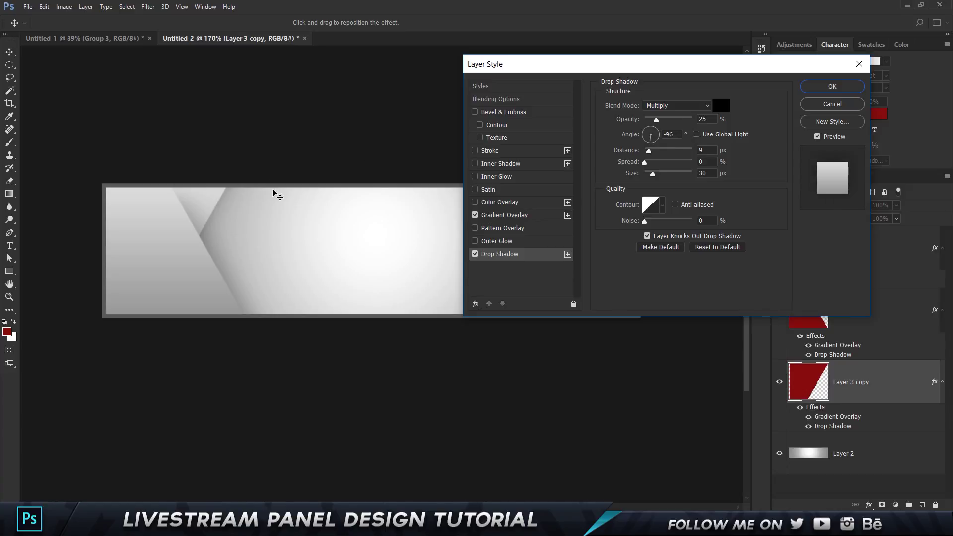
click(814, 88)
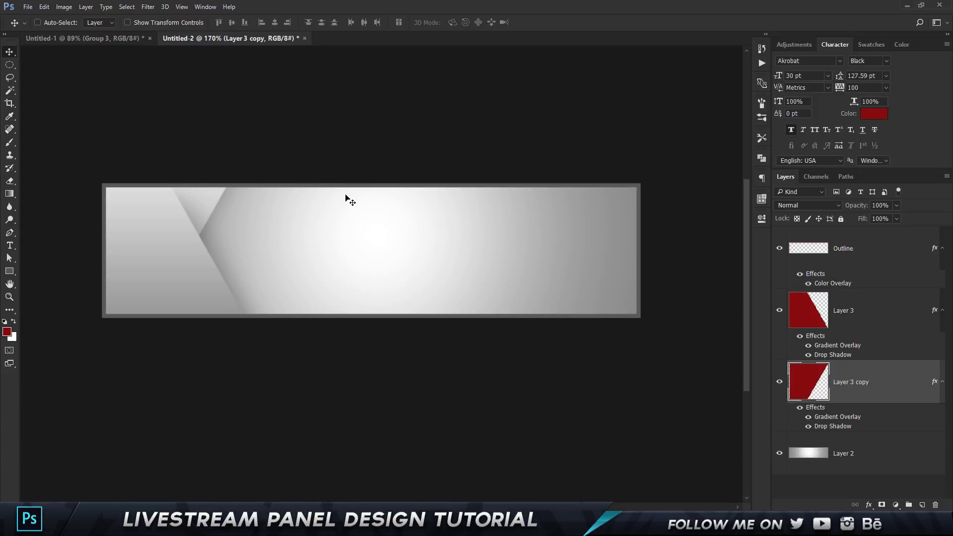
Duplicate Layer 3 and its copy, flip the pair vertically and horizontally, and place it at the right end.
ctrl+click(874, 311)
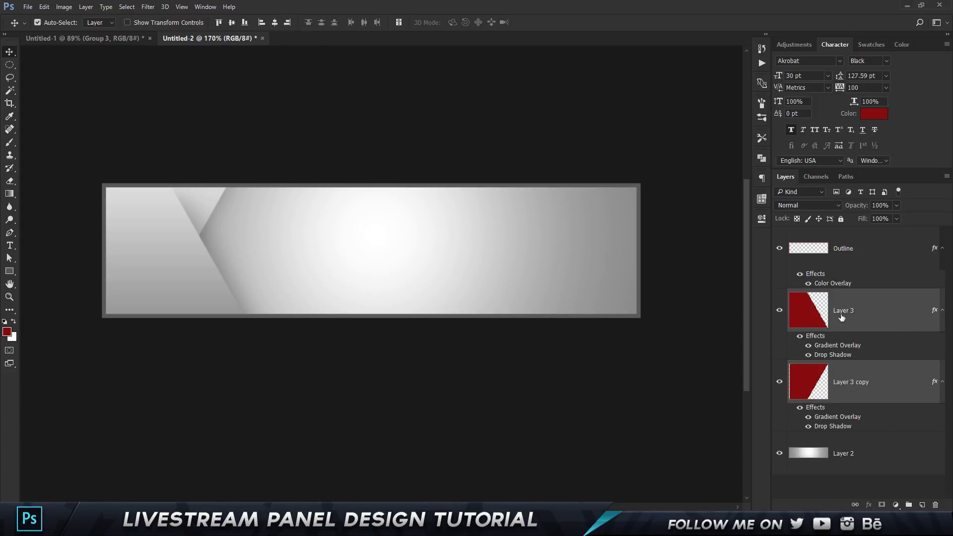
key(ctrl+j)
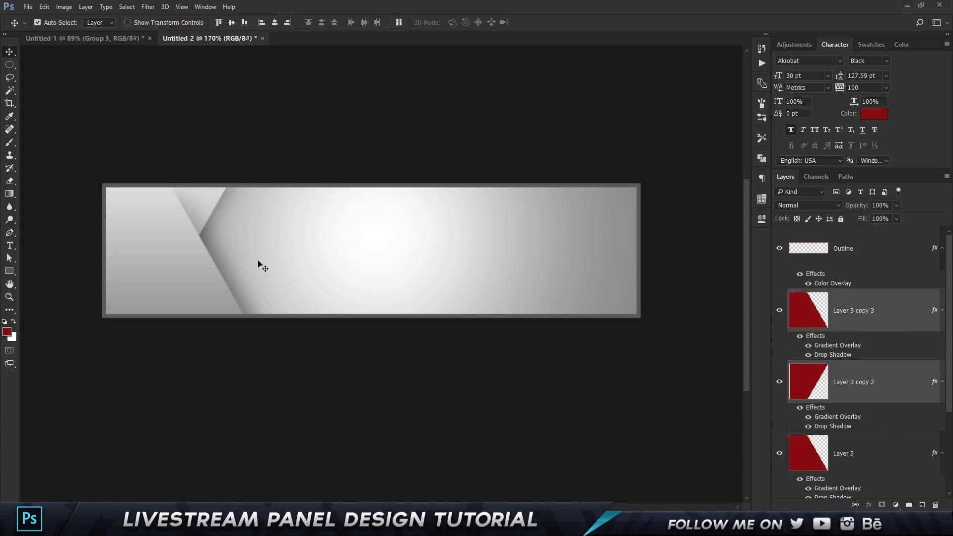
key(ctrl+t)
right_click(215, 227)
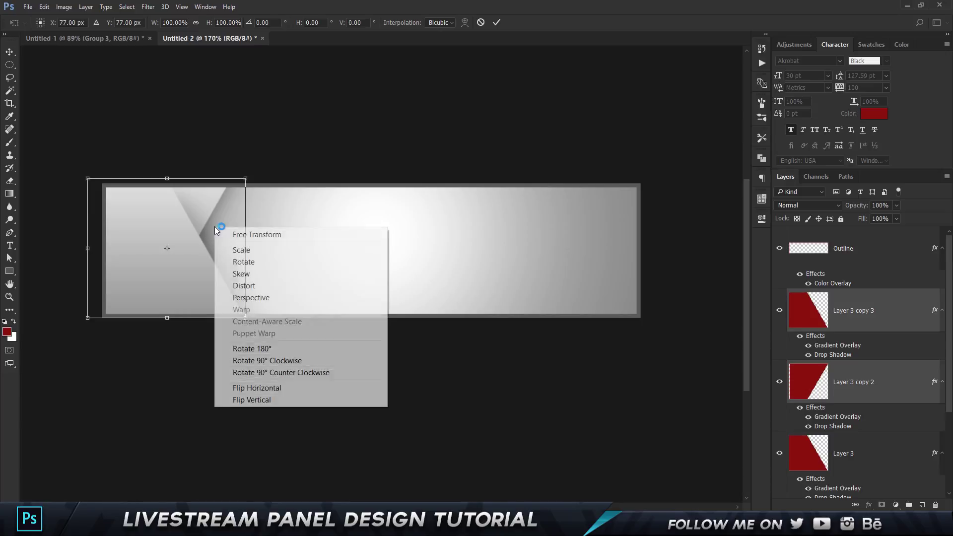
click(292, 400)
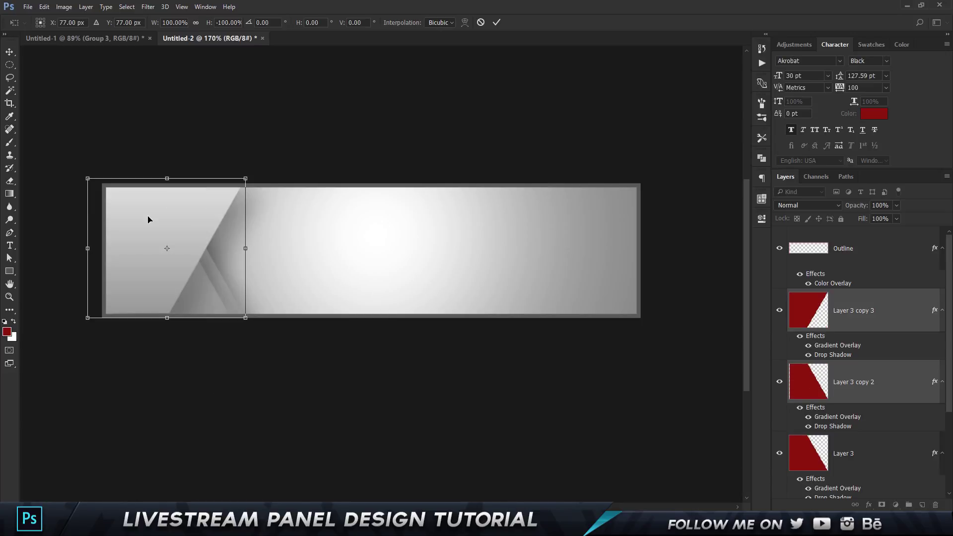
drag(148, 219, 561, 225)
right_click(397, 222)
click(472, 383)
key(Return)
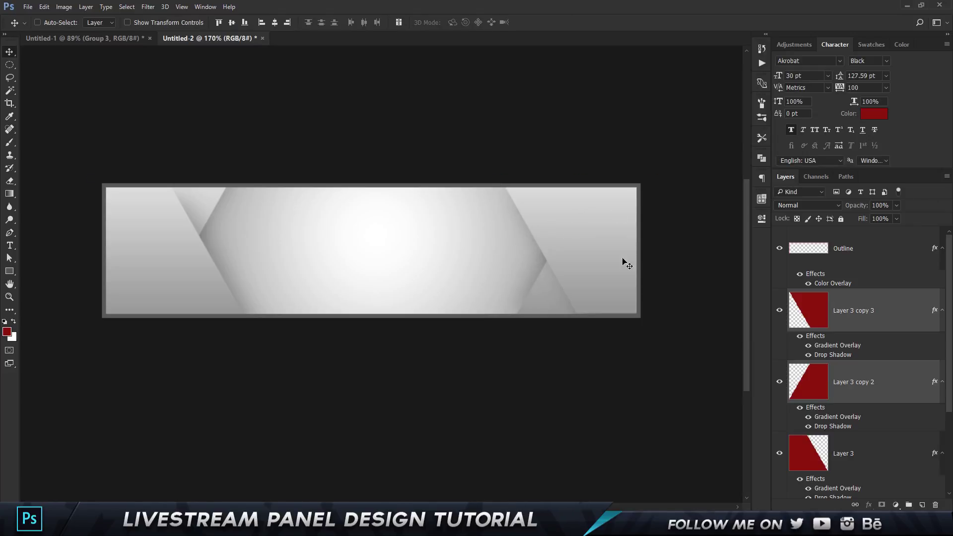
After checking the Untitled-1 reference, move Layer 3 and Layer 3 copy about 41 px further left.
click(74, 39)
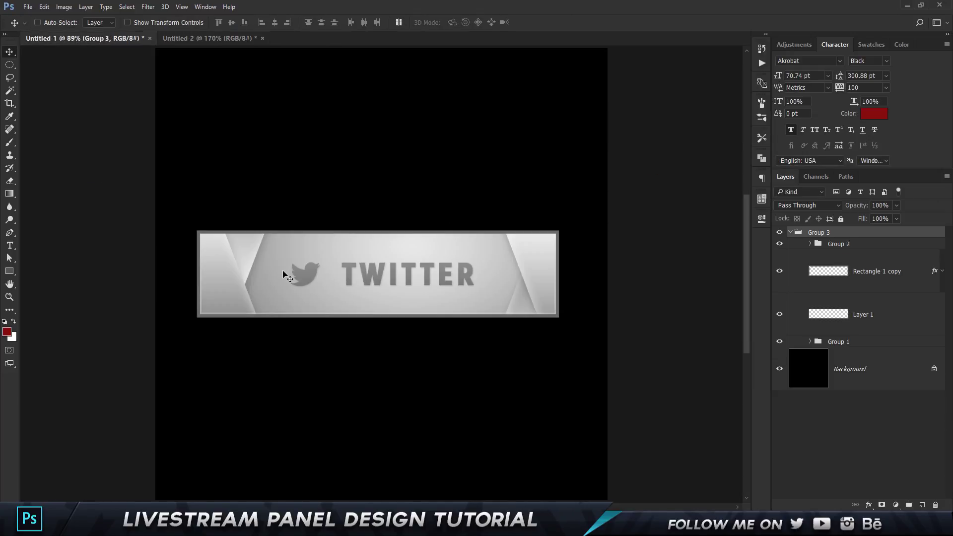
click(233, 37)
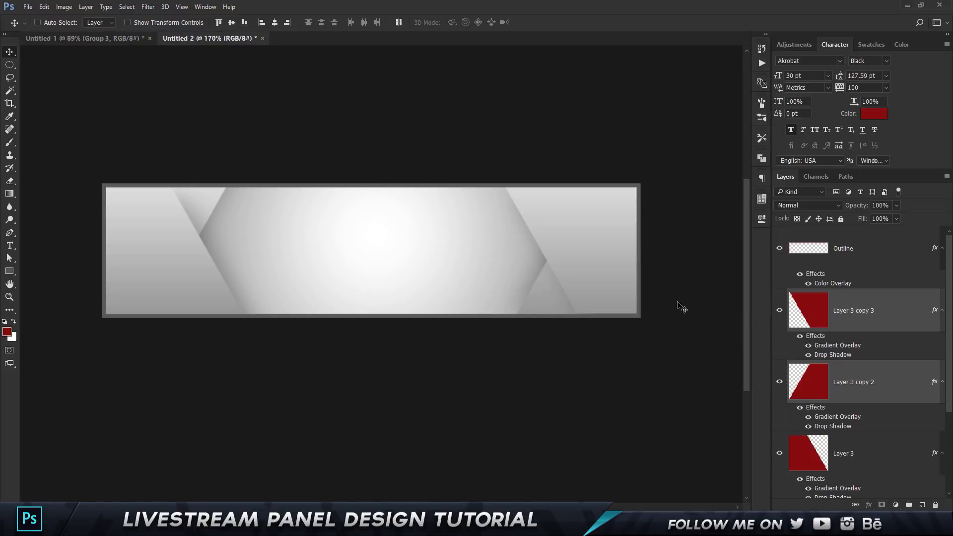
click(872, 440)
scroll(874, 441, down, 2)
ctrl+click(884, 420)
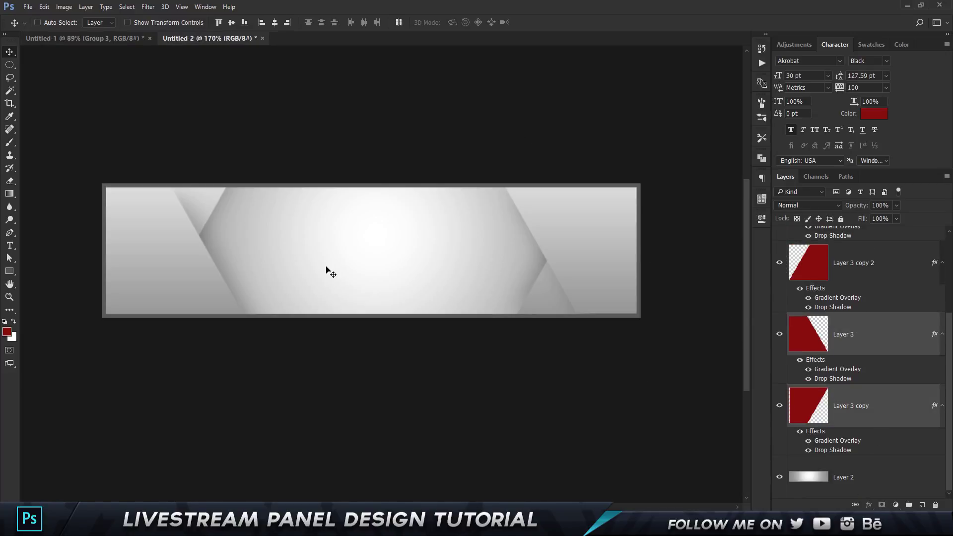
drag(326, 271, 292, 274)
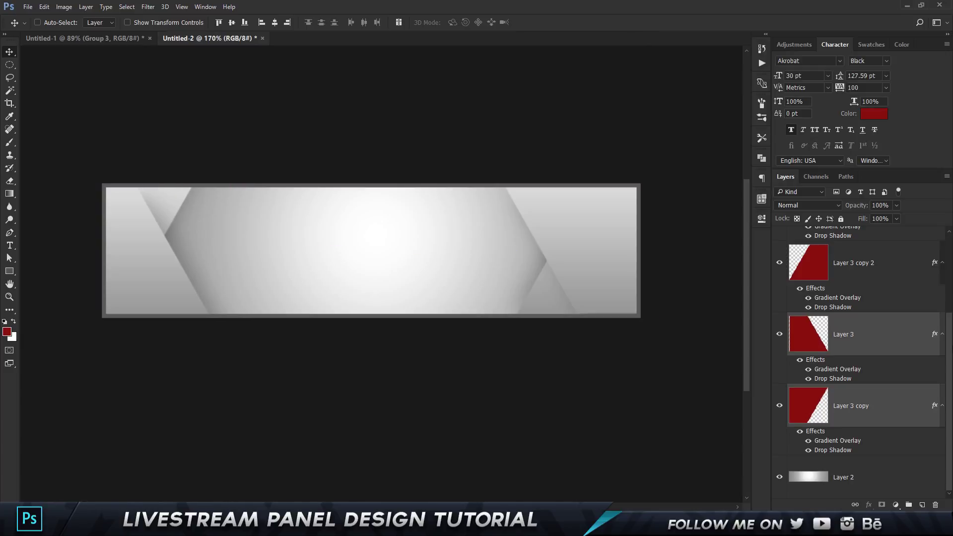
Move the right-hand pair of wedge layers further right.
scroll(844, 263, up, 1)
ctrl+click(844, 309)
drag(611, 270, 633, 272)
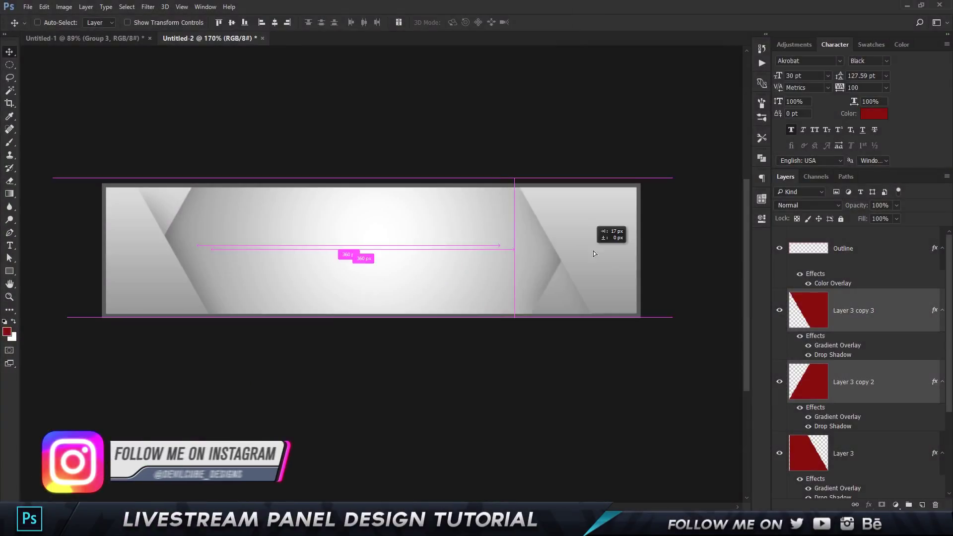
drag(594, 252, 603, 251)
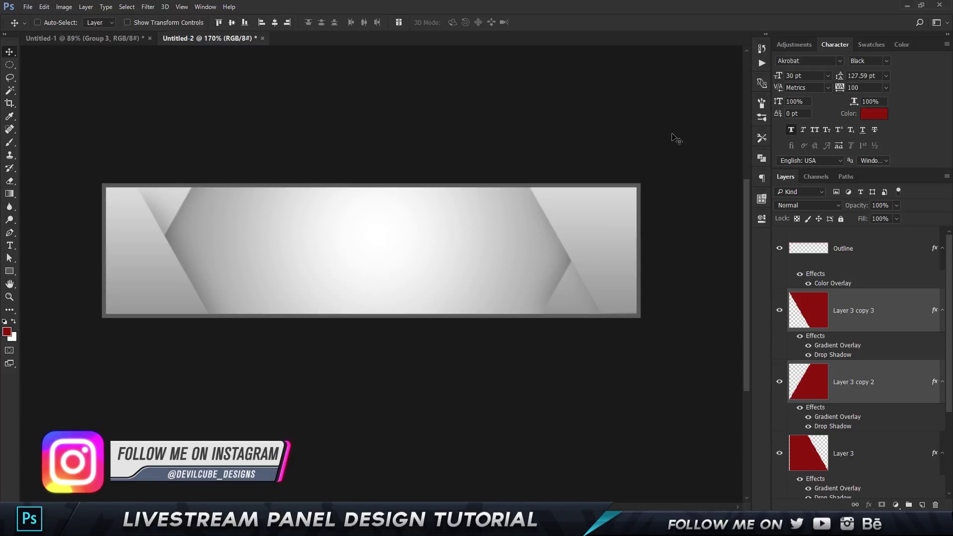
Turn off Reverse in the Gradient Overlay of Layer 3 copy 3 and Layer 3 copy 2.
double_click(916, 319)
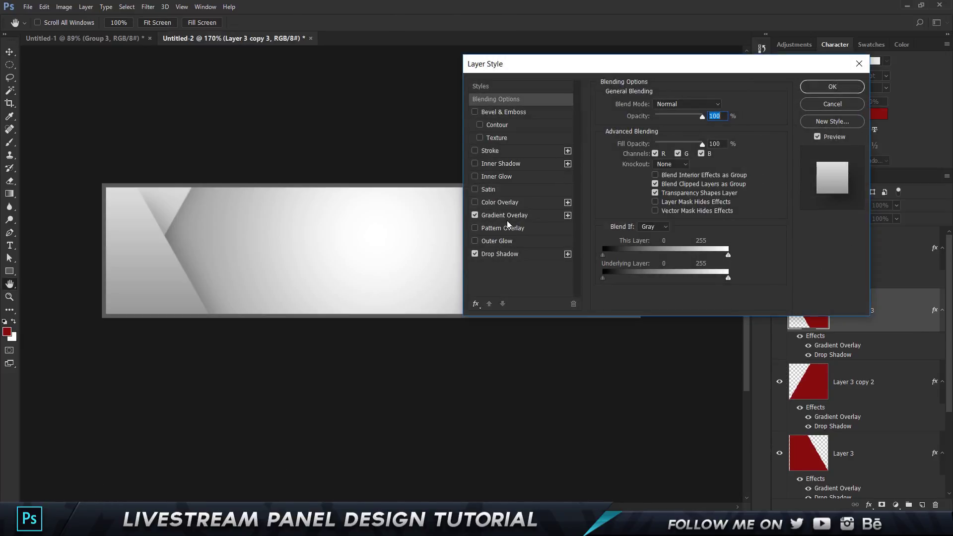
click(506, 218)
drag(194, 140, 187, 132)
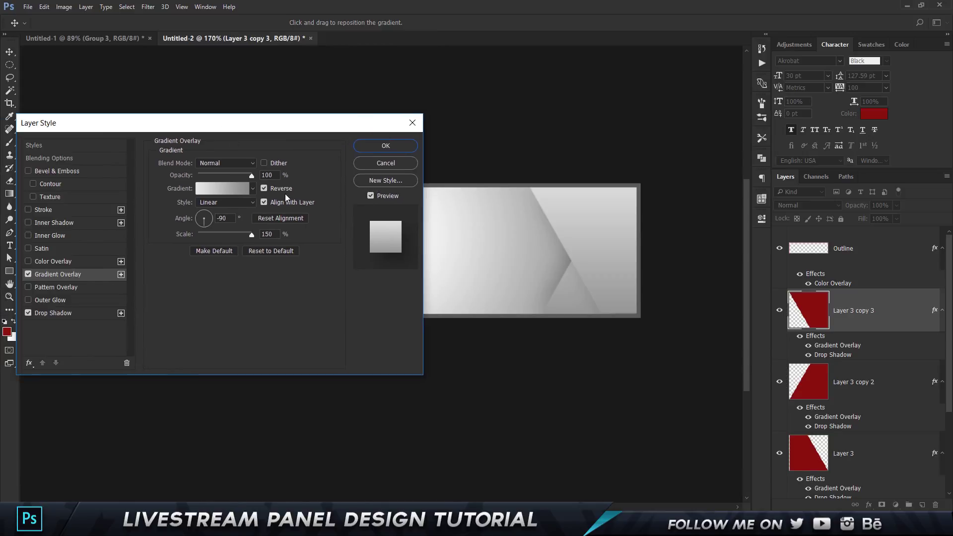
click(264, 188)
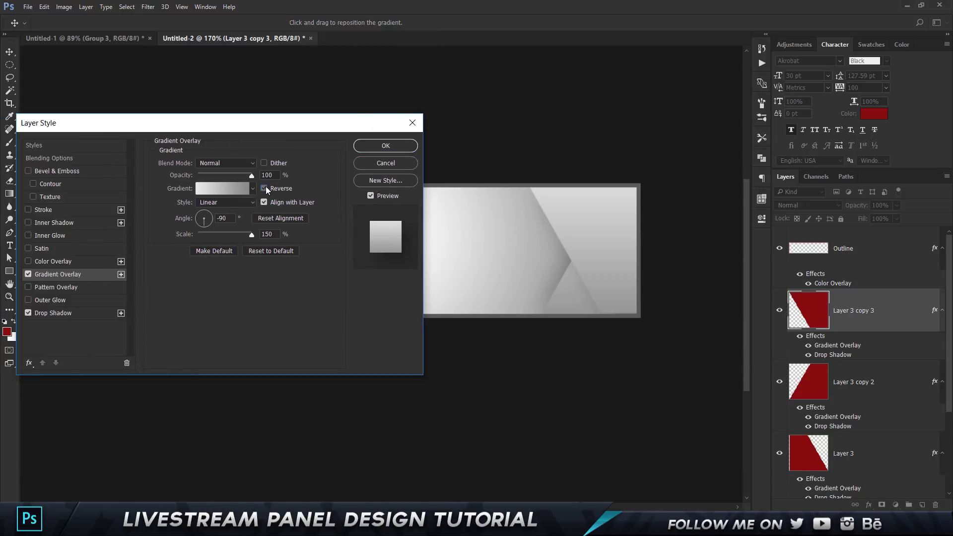
click(384, 145)
double_click(904, 389)
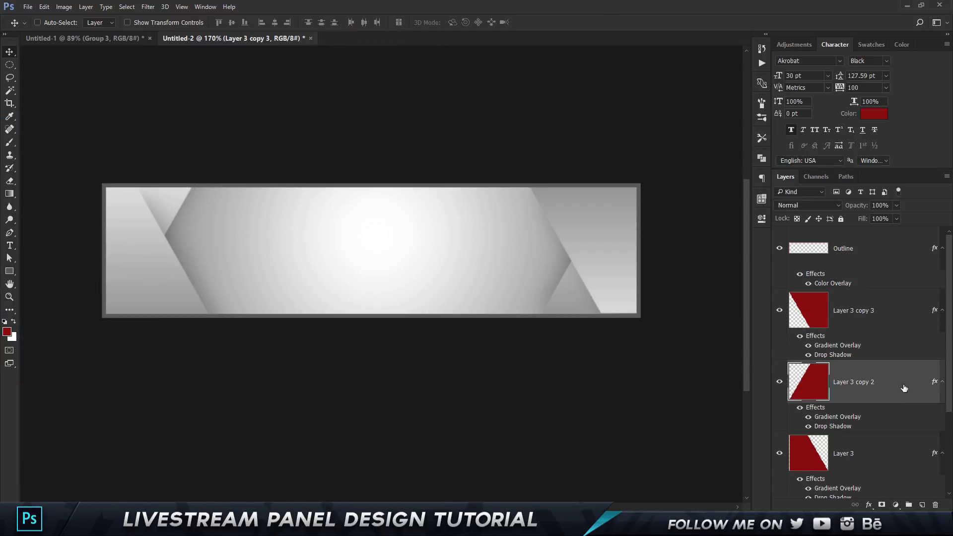
click(75, 274)
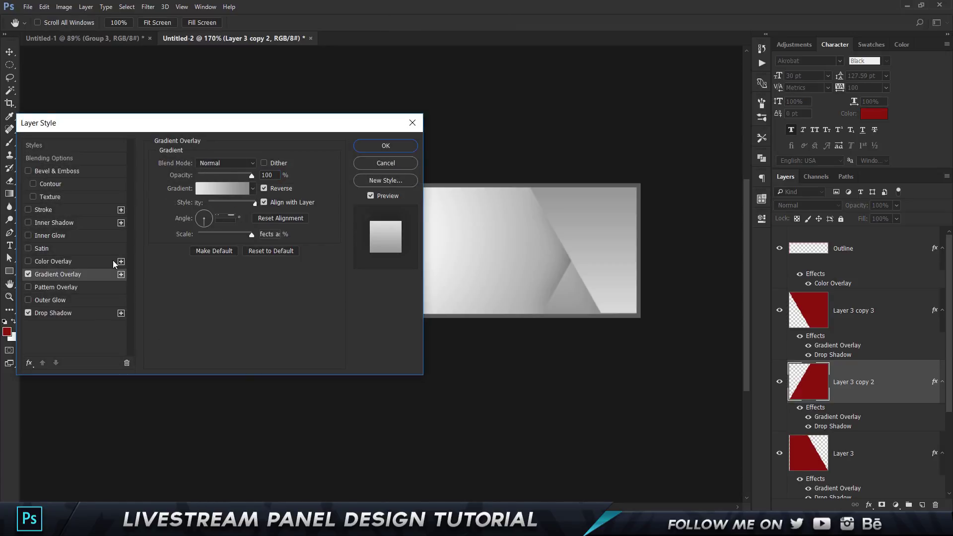
click(263, 189)
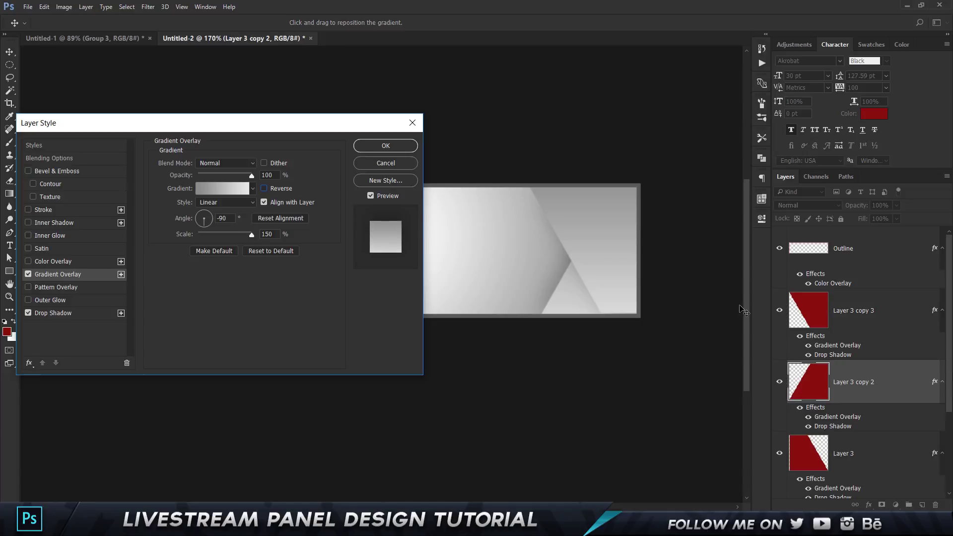
key(Return)
Shift Layer 3 copy 3's gradient so its upper right brightens.
double_click(888, 311)
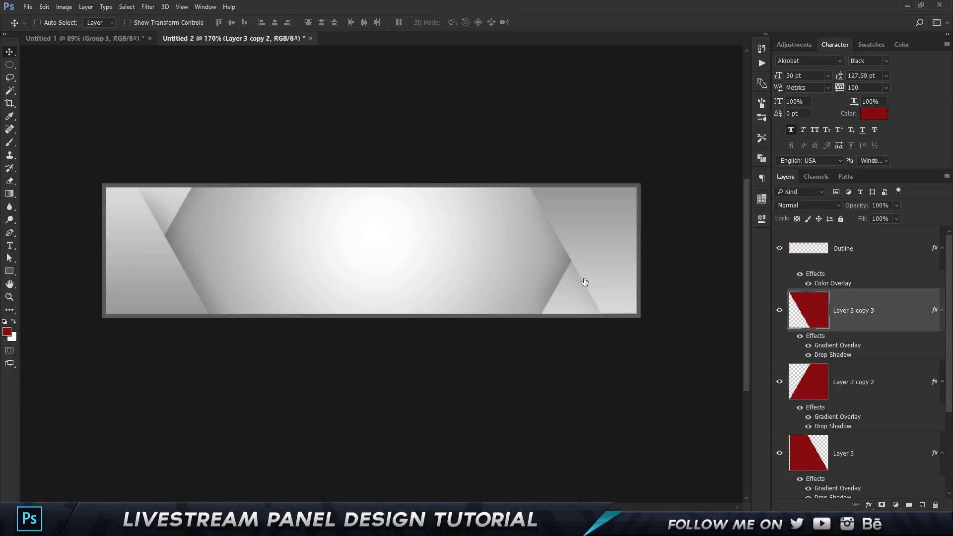
click(65, 274)
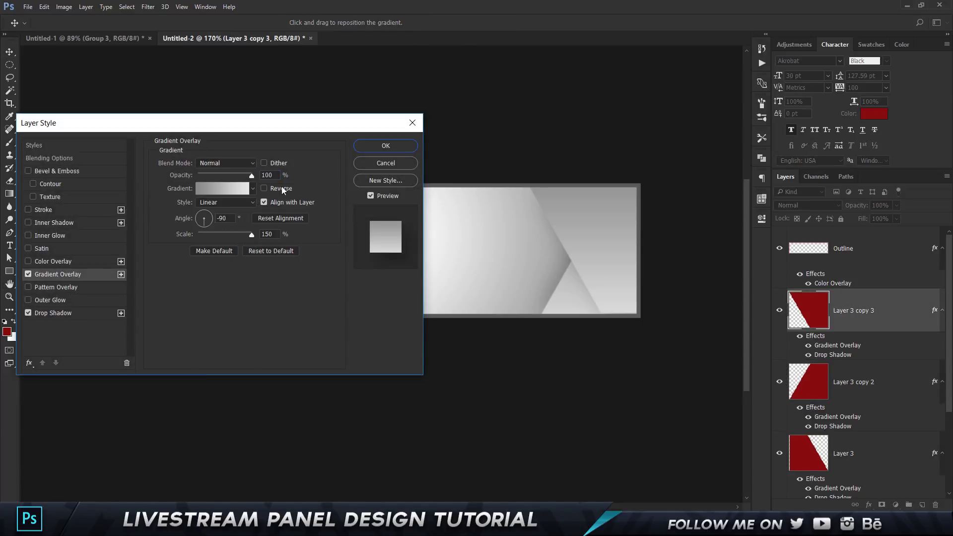
drag(564, 234, 564, 209)
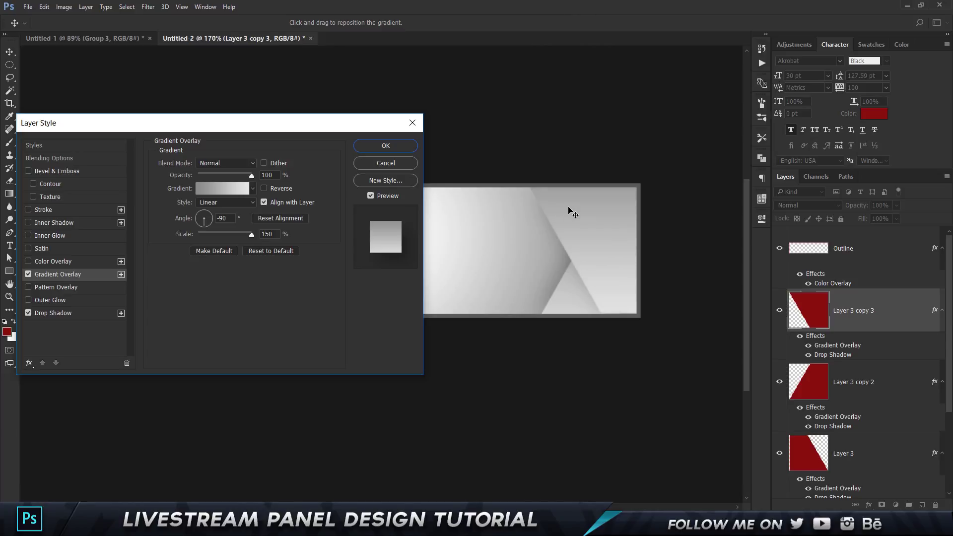
click(386, 145)
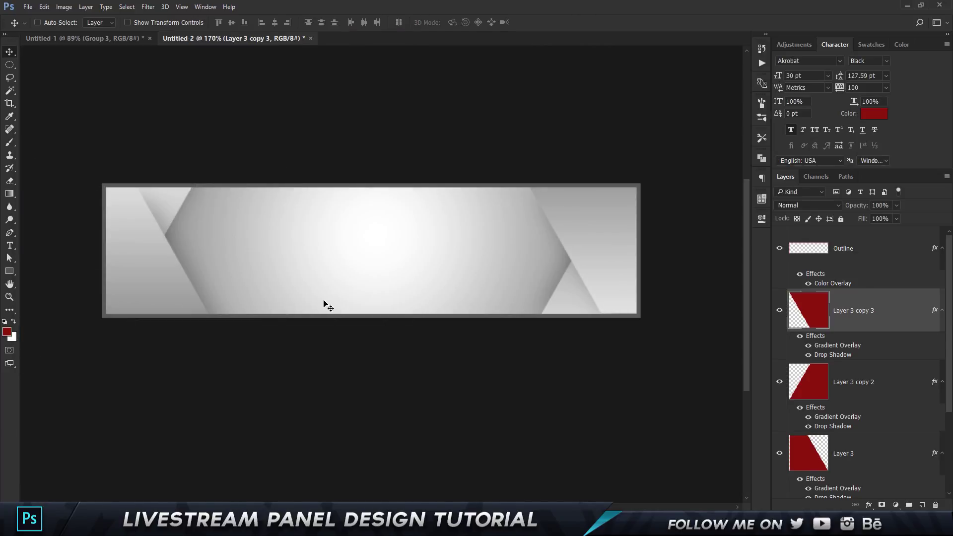
Re-aim Layer 3 copy 3's drop shadow upward to -96° with a 17 px distance.
double_click(908, 315)
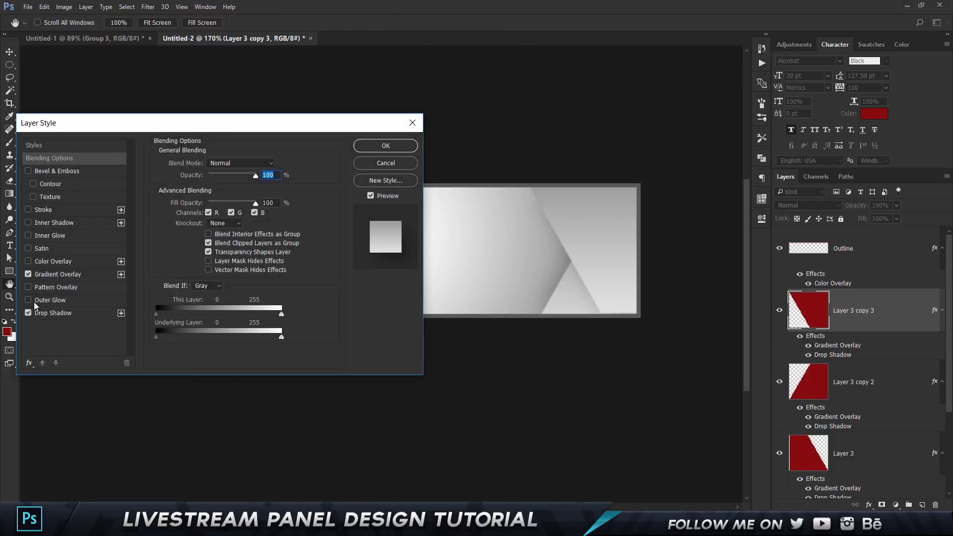
click(51, 316)
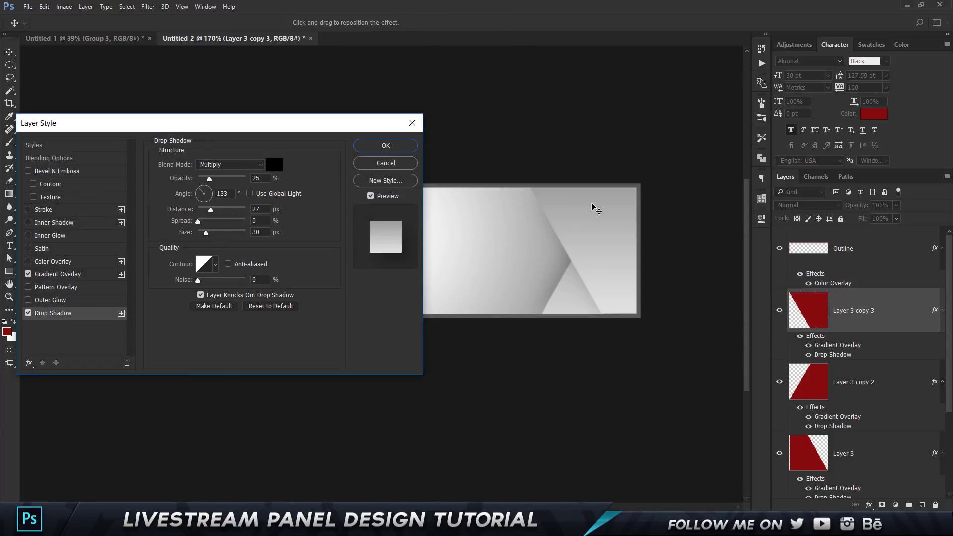
drag(593, 205, 584, 177)
click(57, 274)
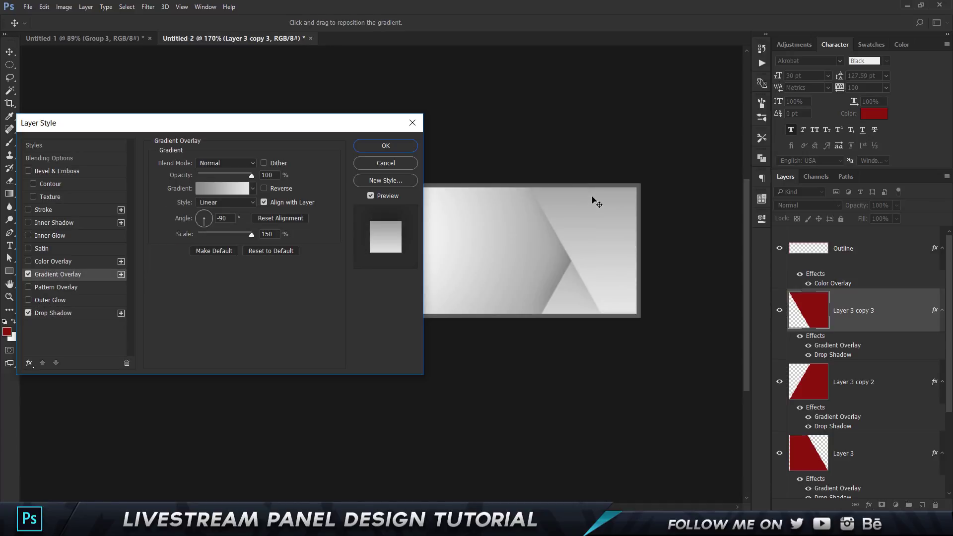
key(ctrl+z)
click(386, 146)
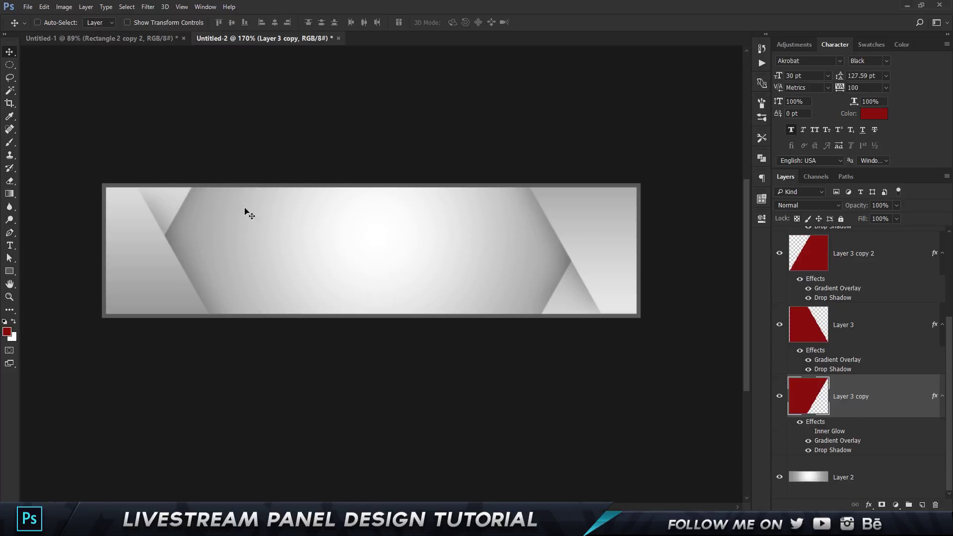
Add an inner shadow to Layer 3 copy with 25 px size and 100% opacity.
double_click(905, 406)
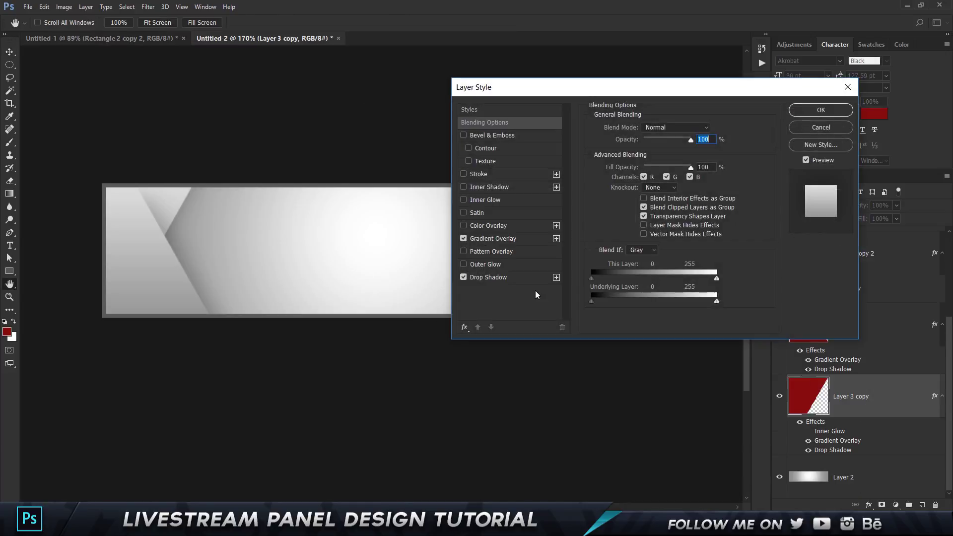
click(466, 188)
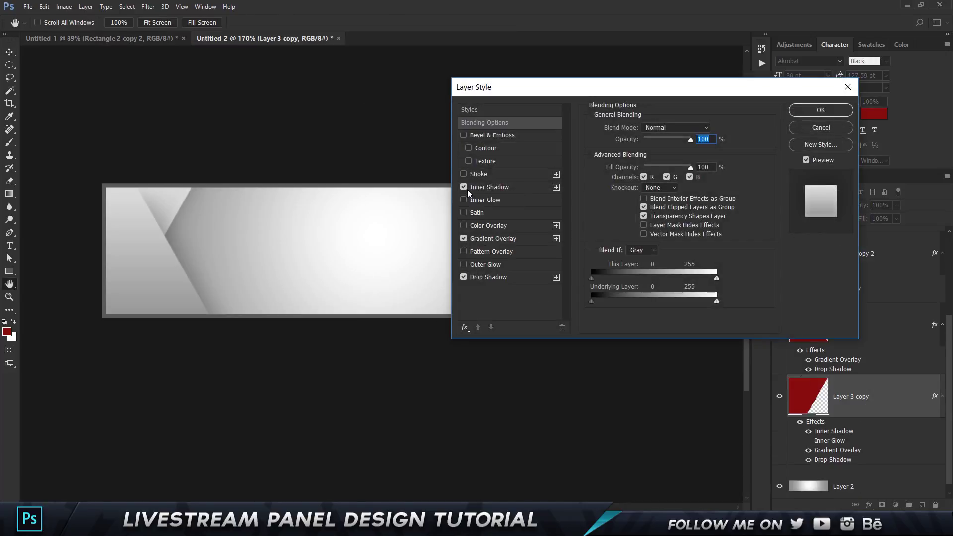
click(493, 188)
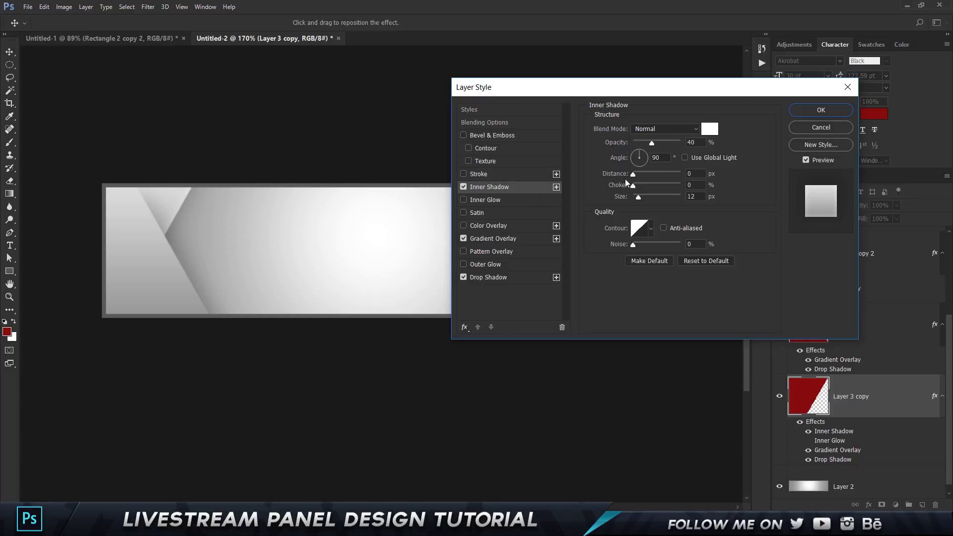
double_click(695, 197)
text(25)
drag(663, 139, 692, 139)
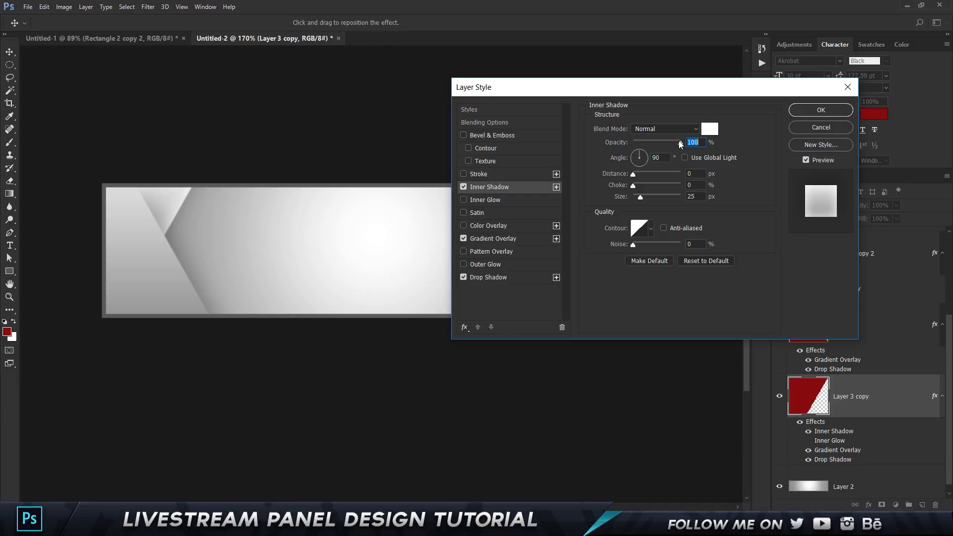
click(822, 110)
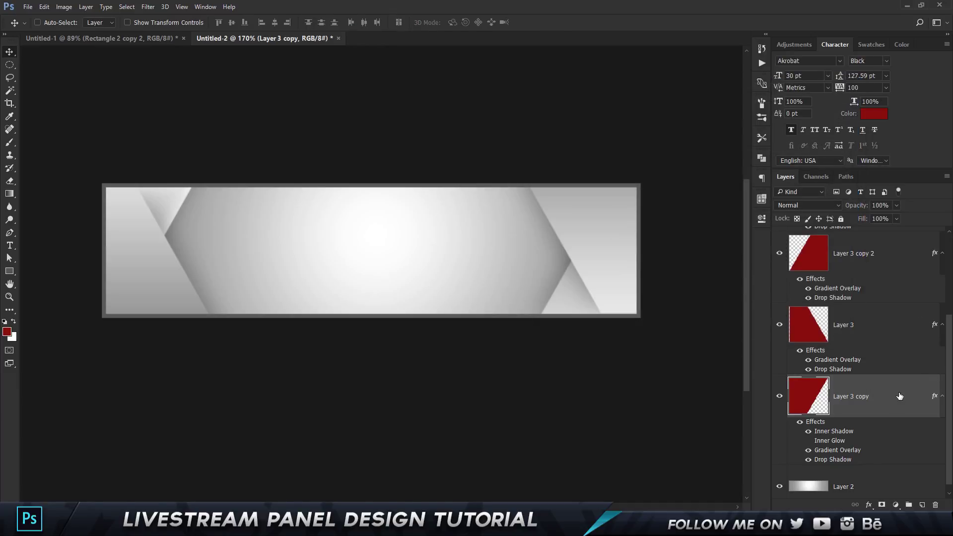
Add an inner shadow to Layer 3, starting at 100% opacity and 25 px size.
click(899, 324)
double_click(899, 323)
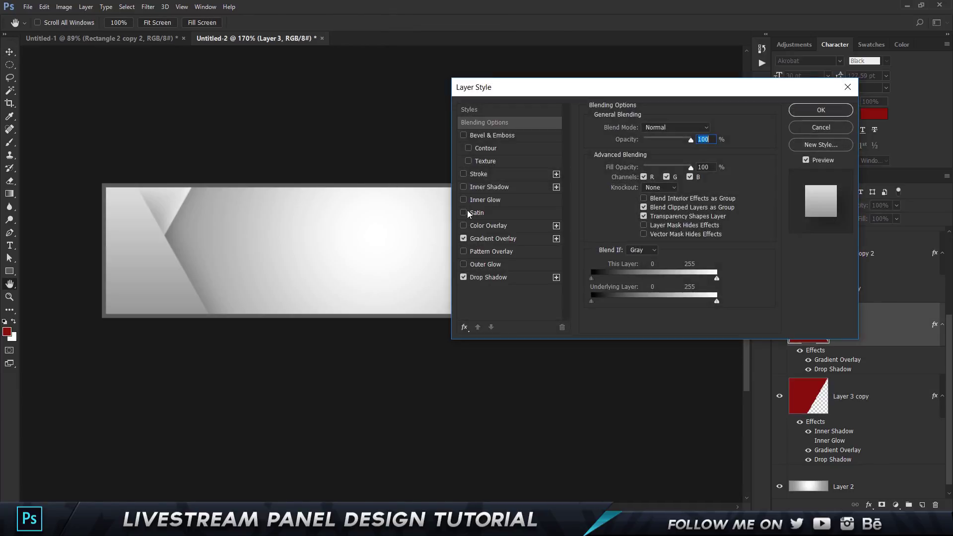
click(474, 188)
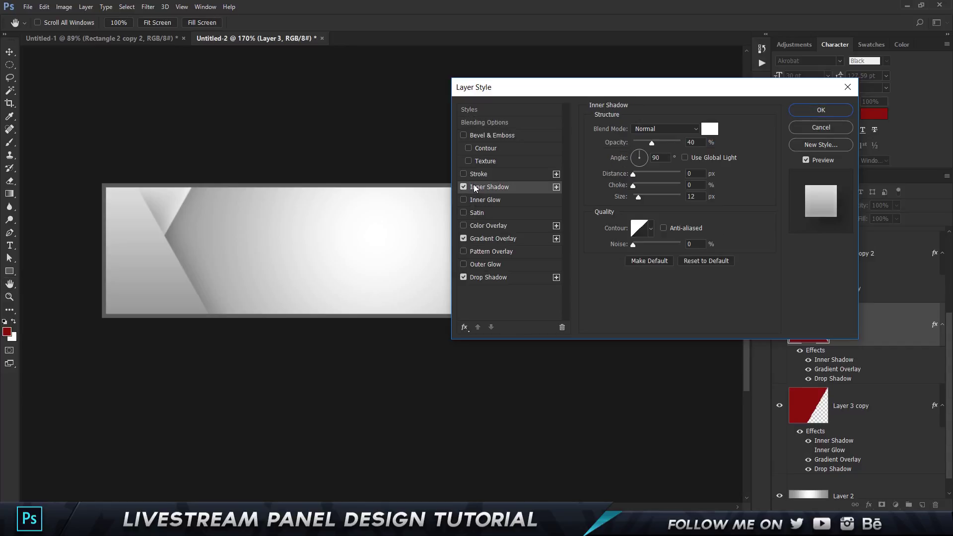
drag(652, 143, 791, 138)
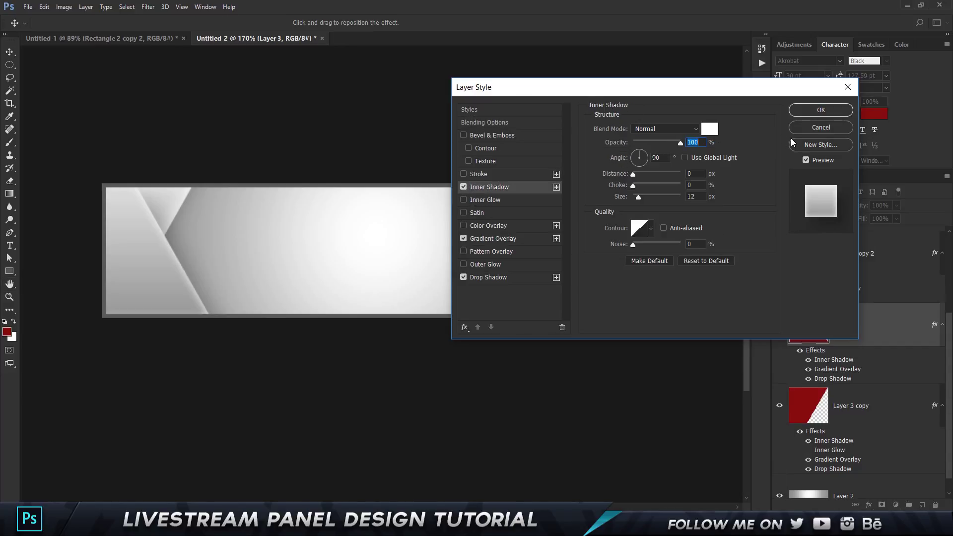
double_click(690, 197)
text(25)
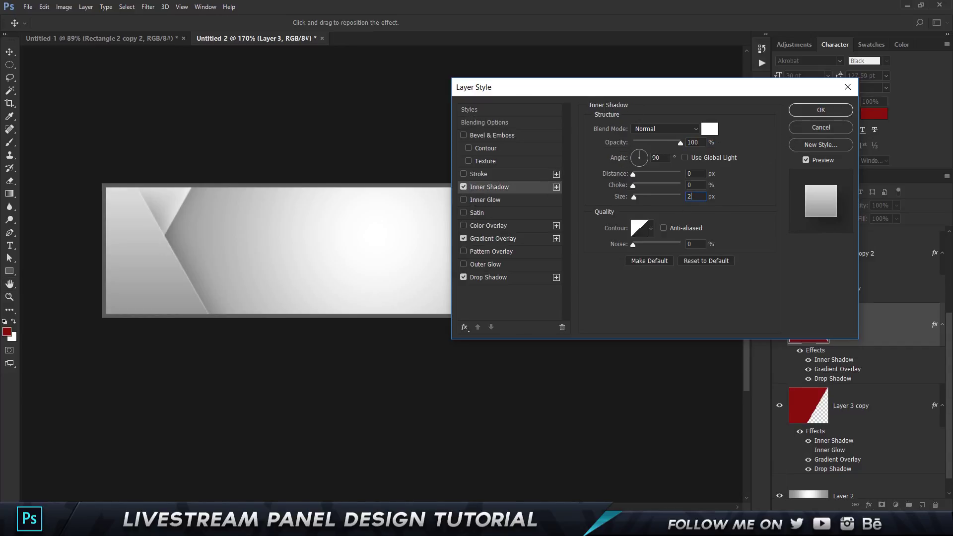
Refine Layer 3's inner shadow to 90°, 10 px distance, 20 px size and 65% opacity.
click(496, 278)
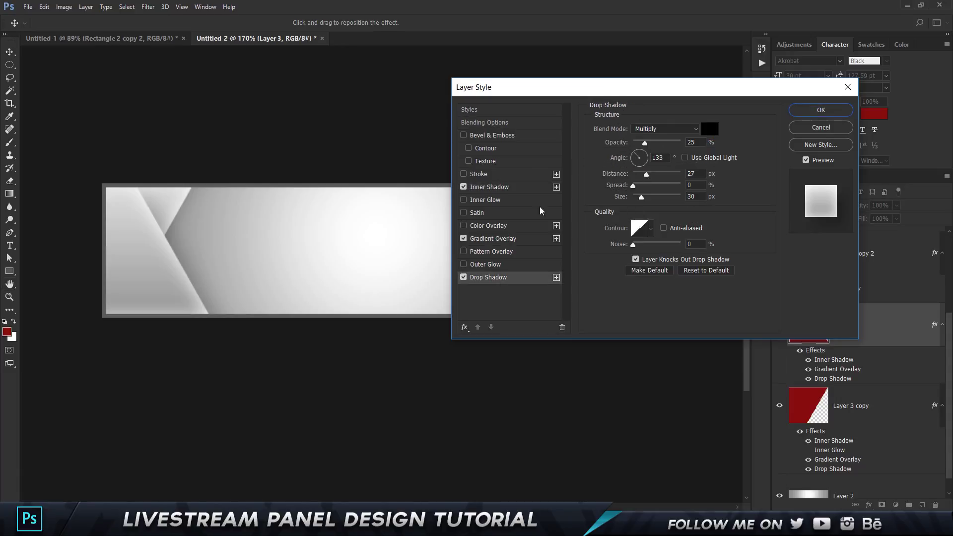
click(500, 188)
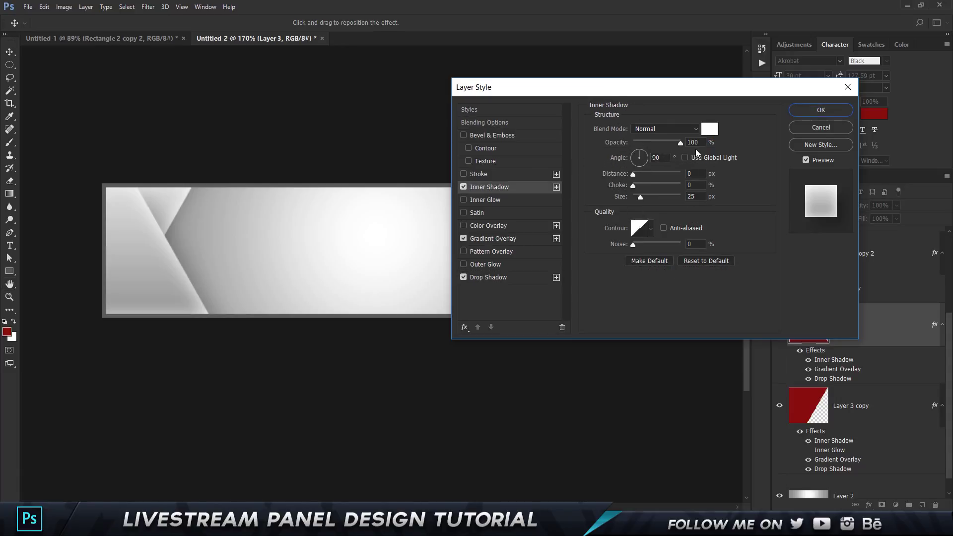
double_click(692, 197)
text(20)
mouse_move(208, 281)
mouse_down()
mouse_move(219, 298)
mouse_move(206, 302)
mouse_move(214, 290)
mouse_up()
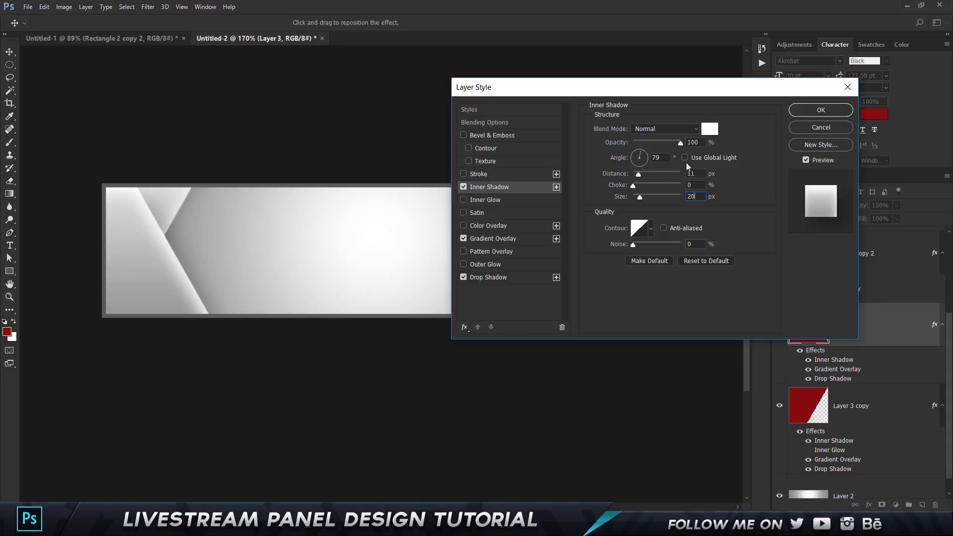
text(90)
text(0)
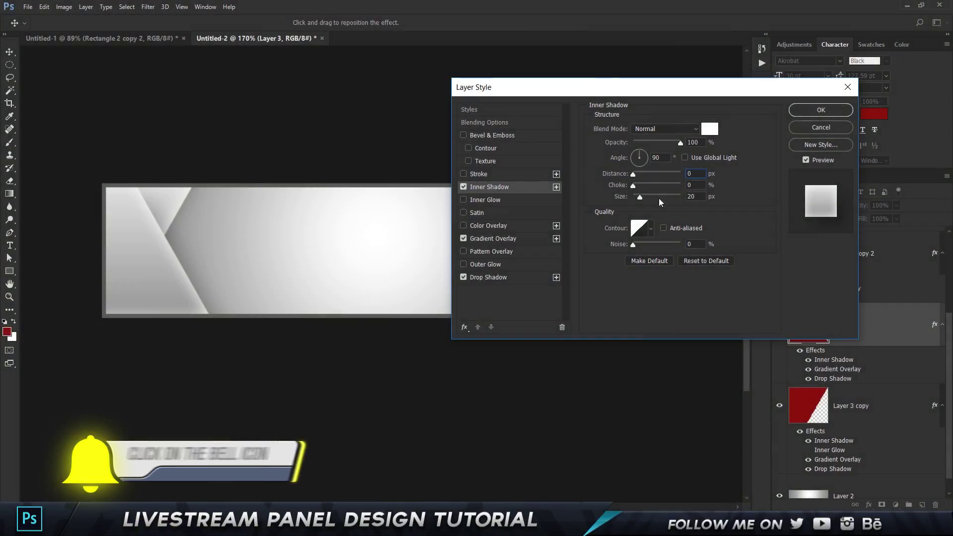
text(10)
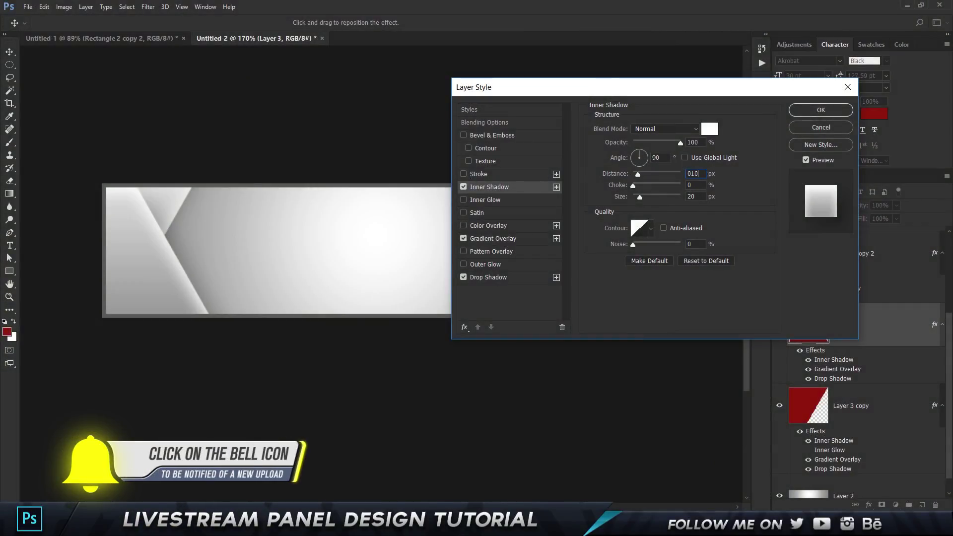
click(693, 142)
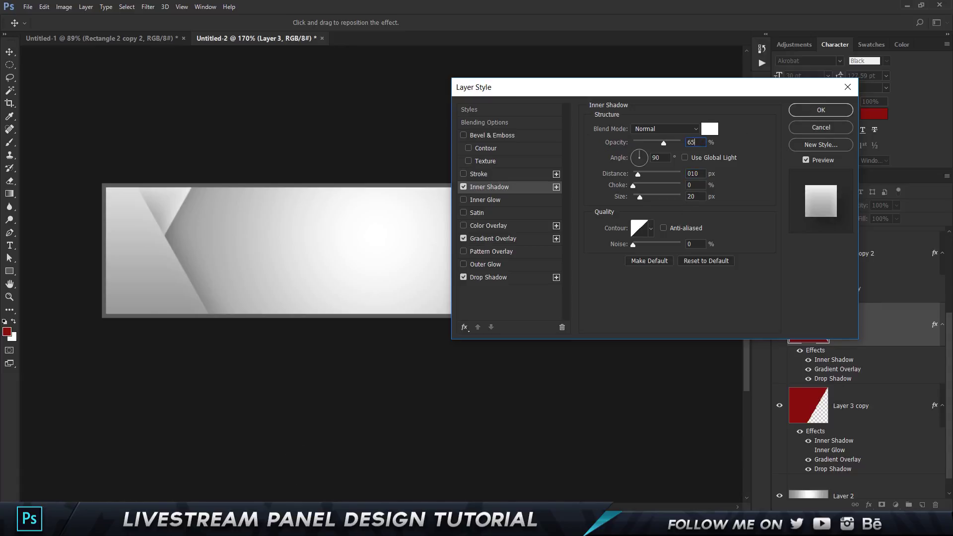
key(Return)
double_click(887, 332)
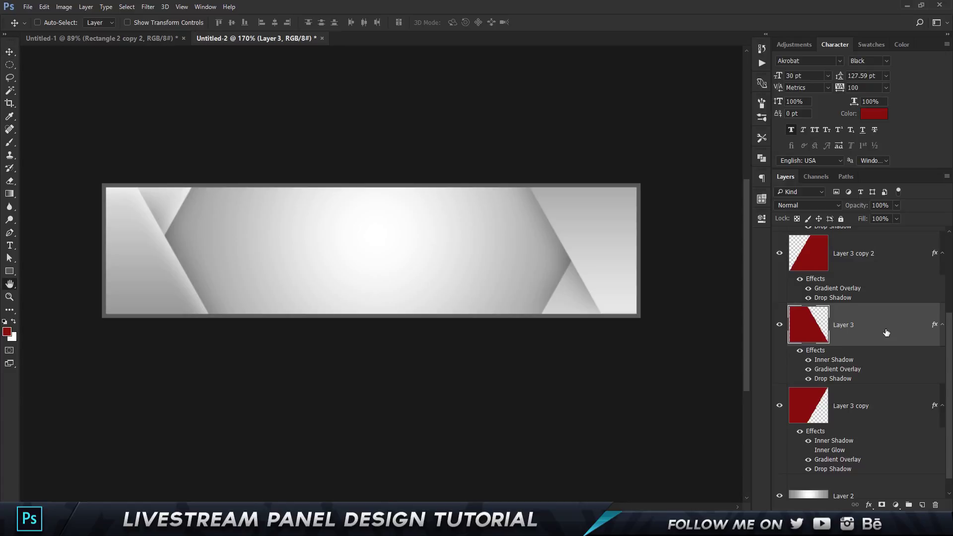
click(496, 188)
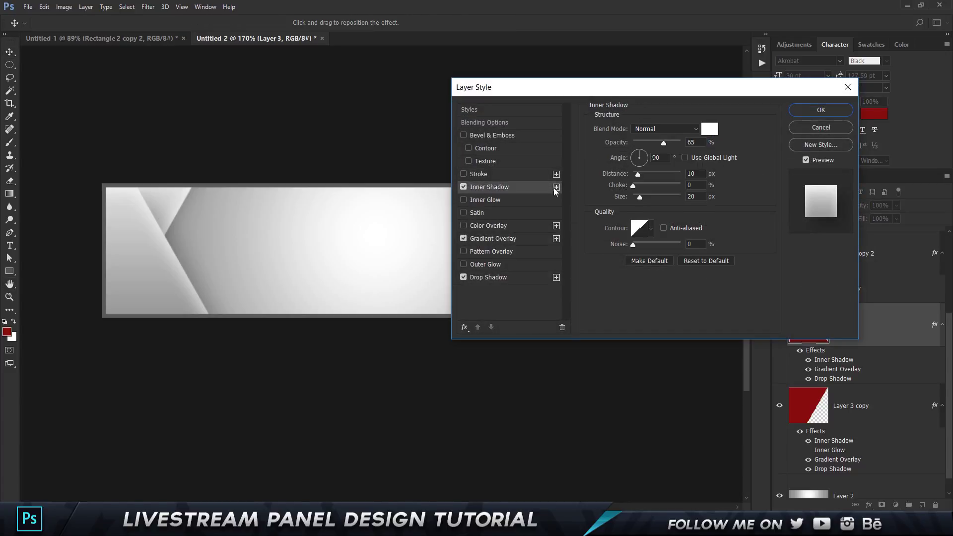
Give Layer 3 copy 2 a white inner shadow with 25 px size and 100% opacity.
click(814, 112)
right_click(899, 320)
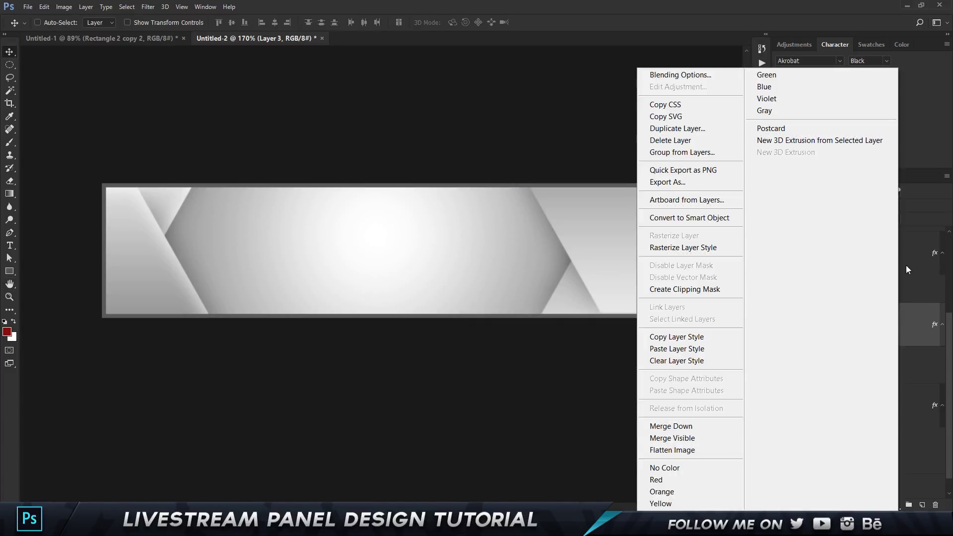
click(907, 269)
scroll(869, 348, up, 2)
click(873, 382)
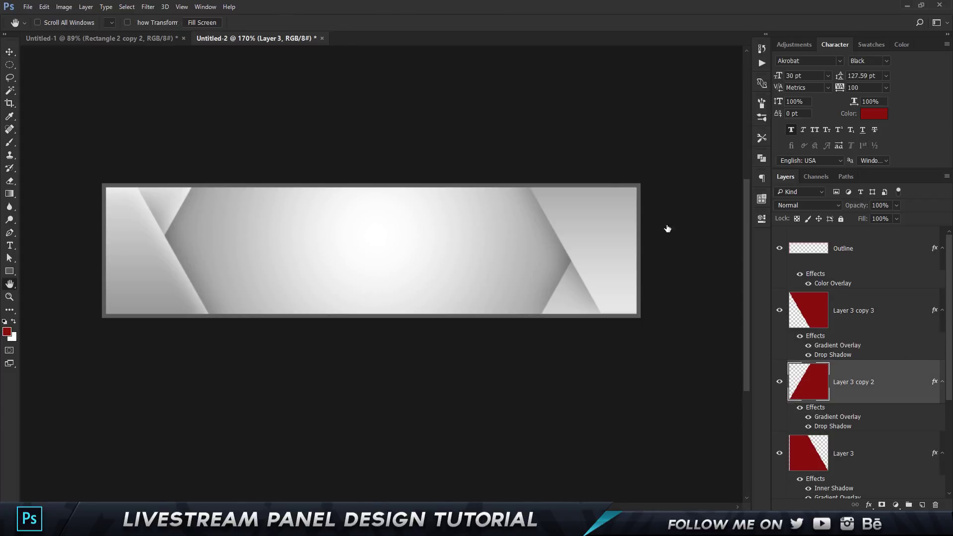
double_click(894, 392)
drag(635, 100, 261, 90)
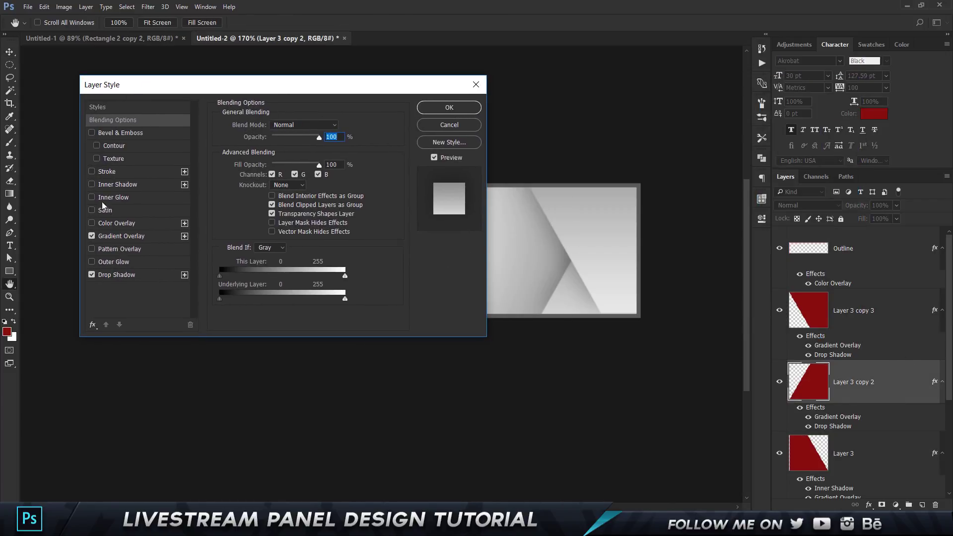
click(106, 183)
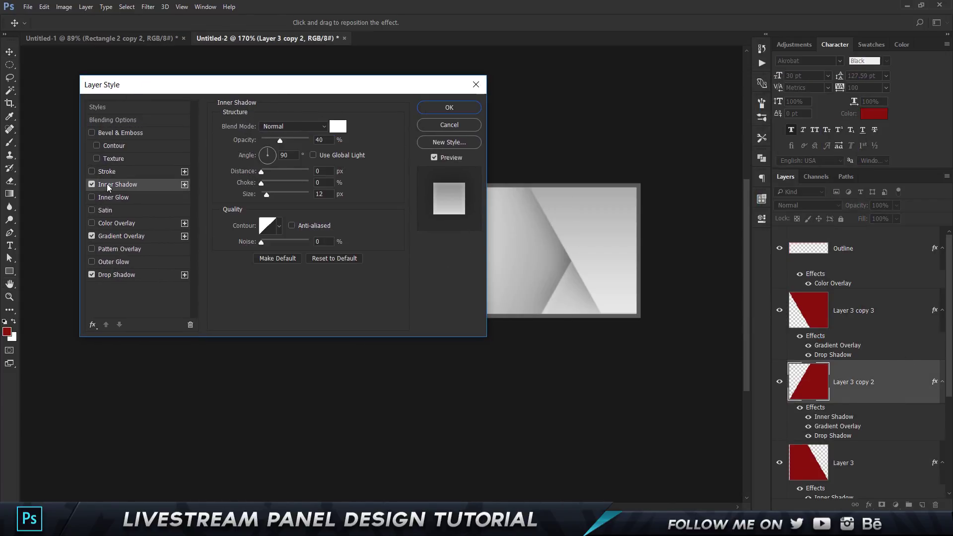
double_click(323, 194)
text(25)
drag(293, 140, 313, 141)
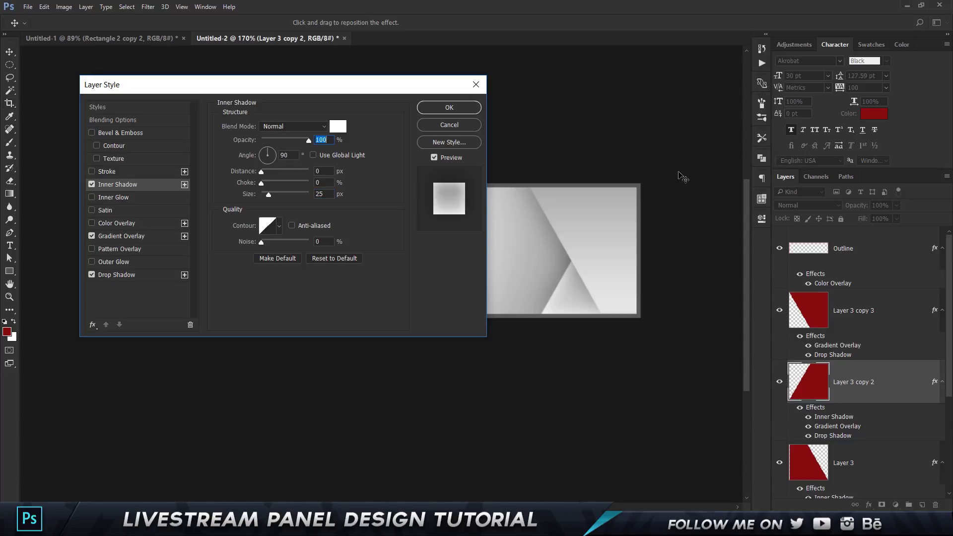
click(453, 107)
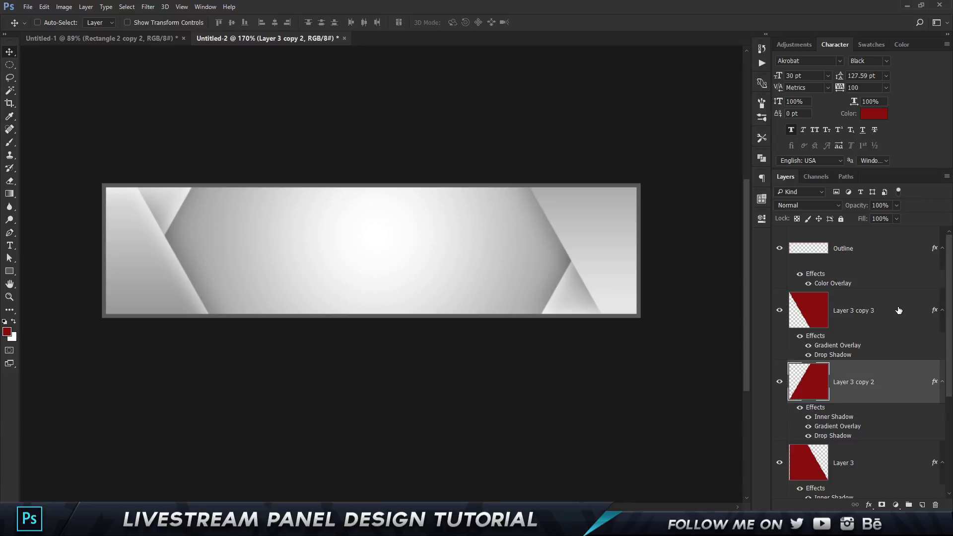
Give Layer 3 copy 3 a white inner shadow: 20 px size, 100% opacity, -97°, 8 px distance.
click(898, 310)
double_click(899, 310)
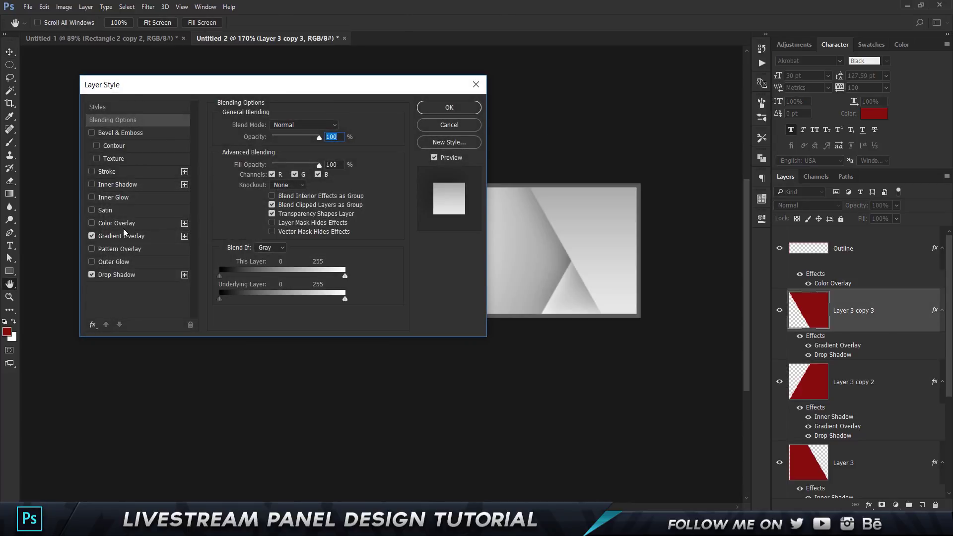
click(108, 184)
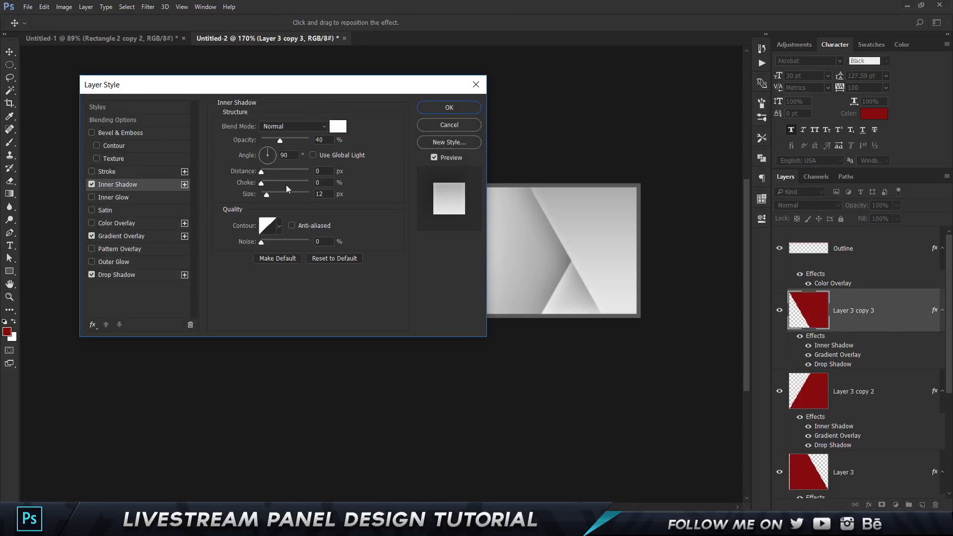
double_click(320, 193)
text(20)
double_click(318, 140)
drag(311, 145, 313, 144)
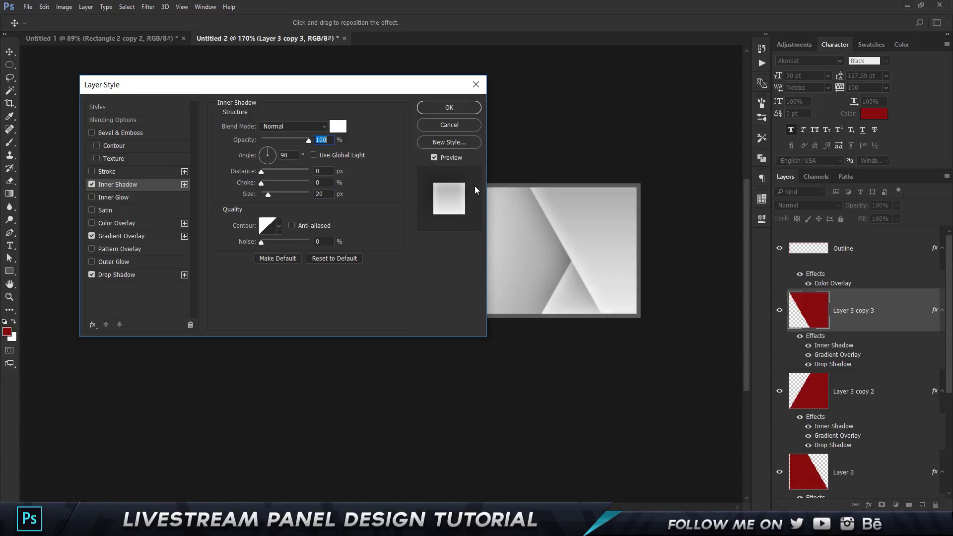
drag(599, 234, 595, 226)
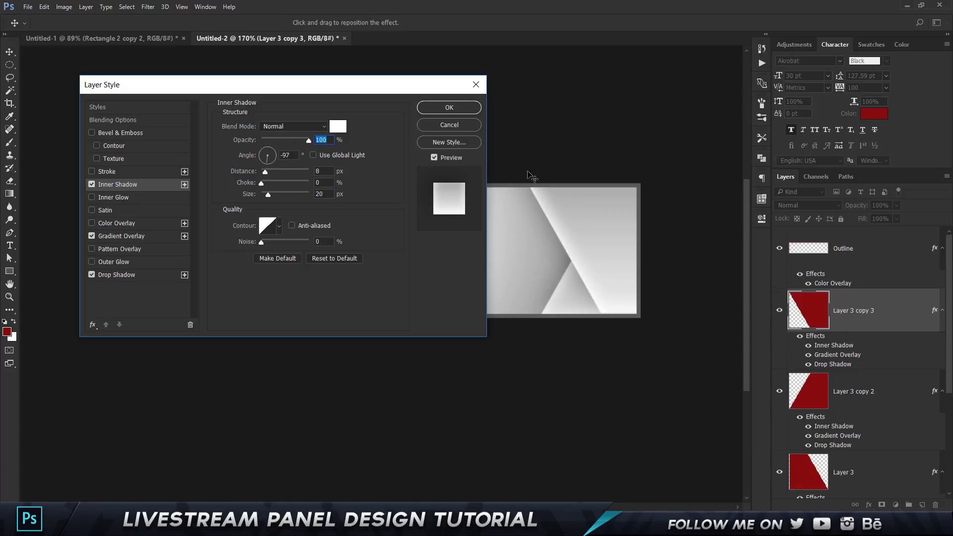
click(449, 107)
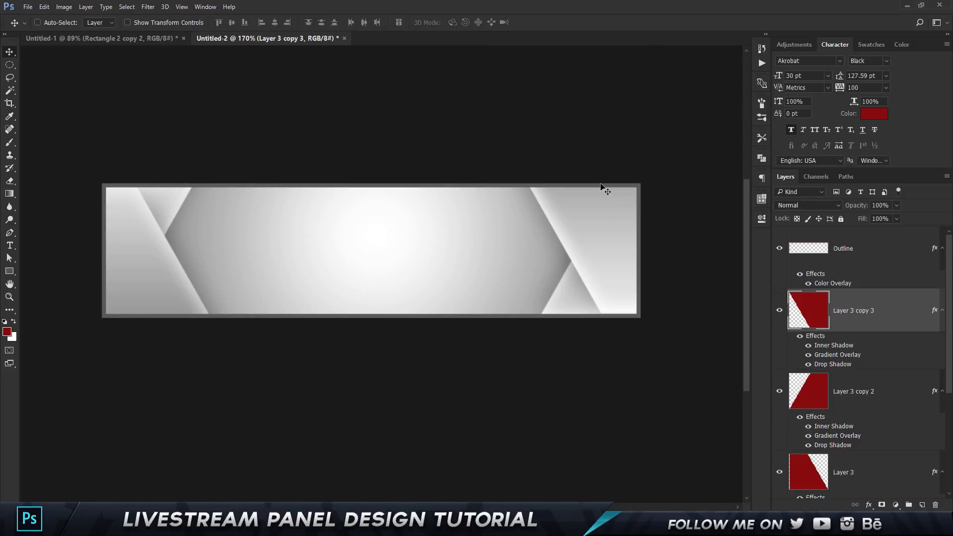
Drag Group 2 with the bird logo and TWITTER text from Untitled-1 into Untitled-2.
click(180, 38)
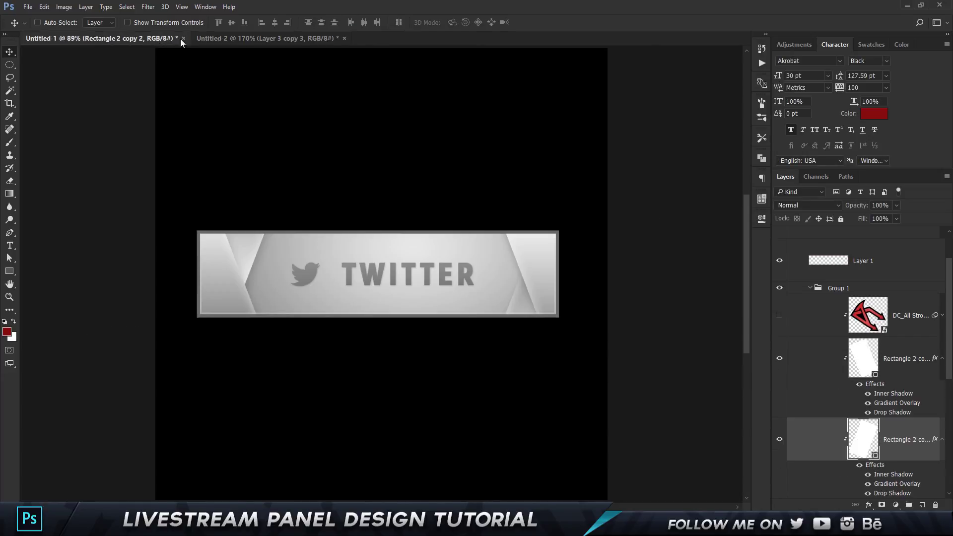
click(247, 43)
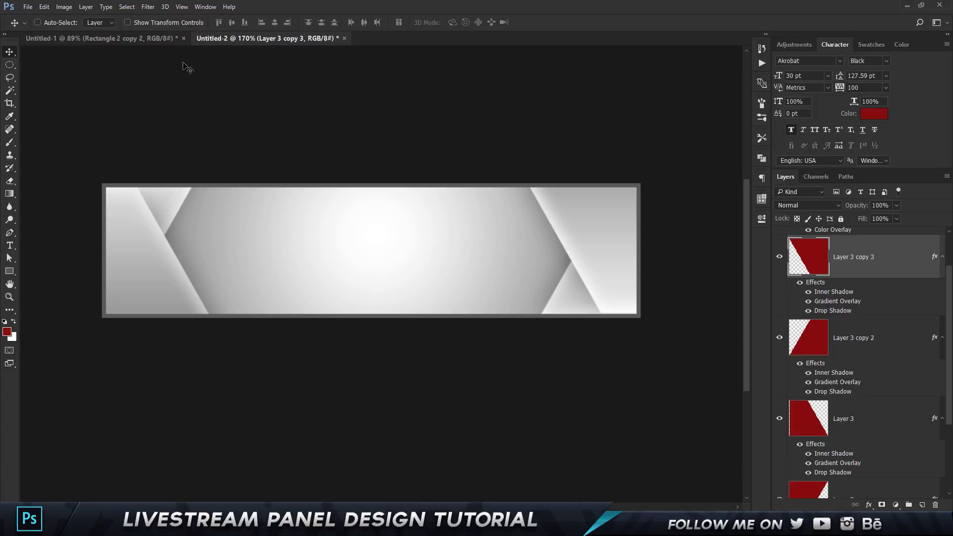
click(147, 39)
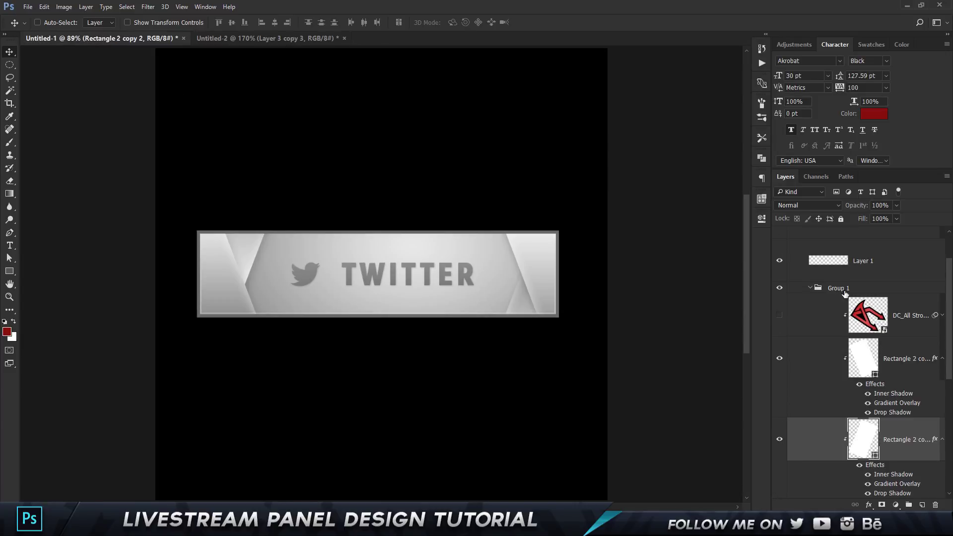
scroll(843, 293, up, 2)
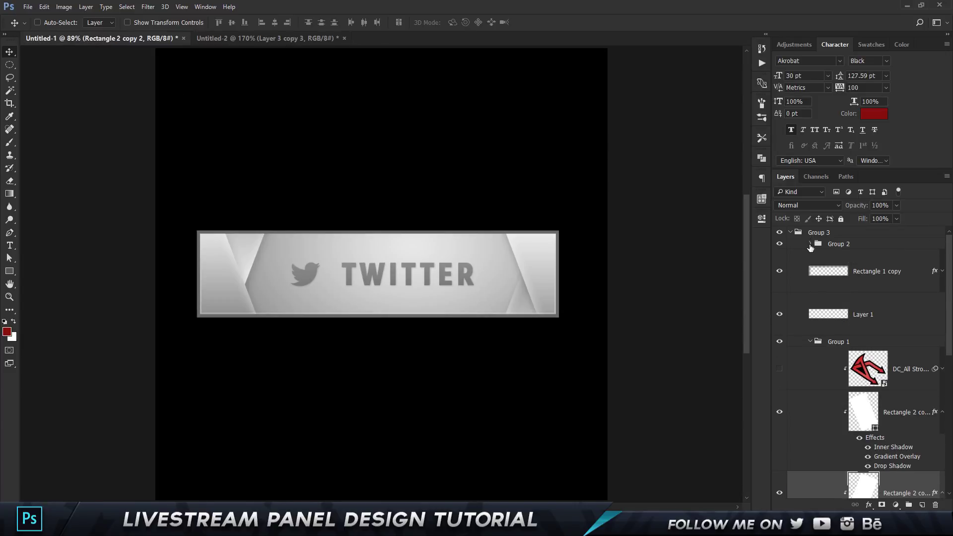
click(839, 244)
drag(400, 257, 464, 270)
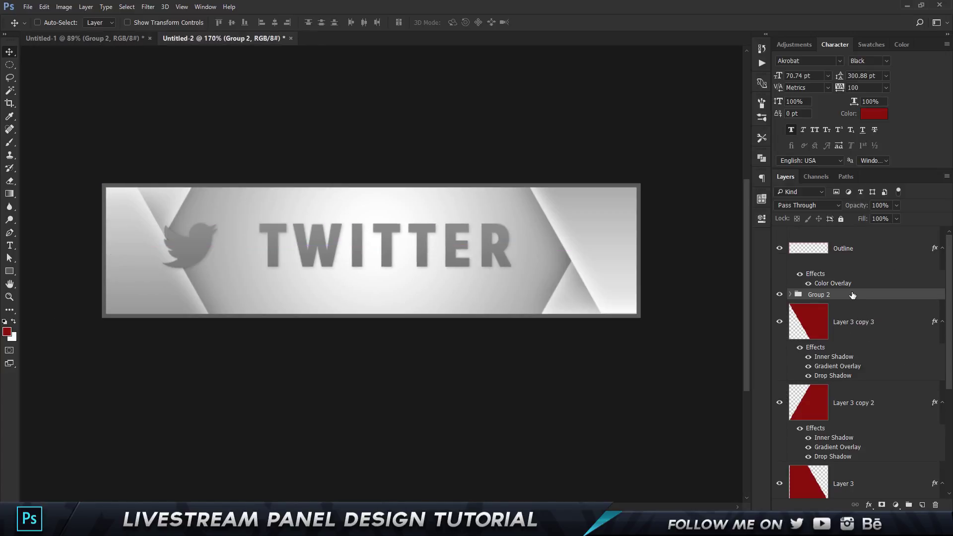
Centre Group 2 horizontally and vertically on the canvas and scale it to about 75.6%.
key(ctrl+a)
click(275, 23)
click(231, 22)
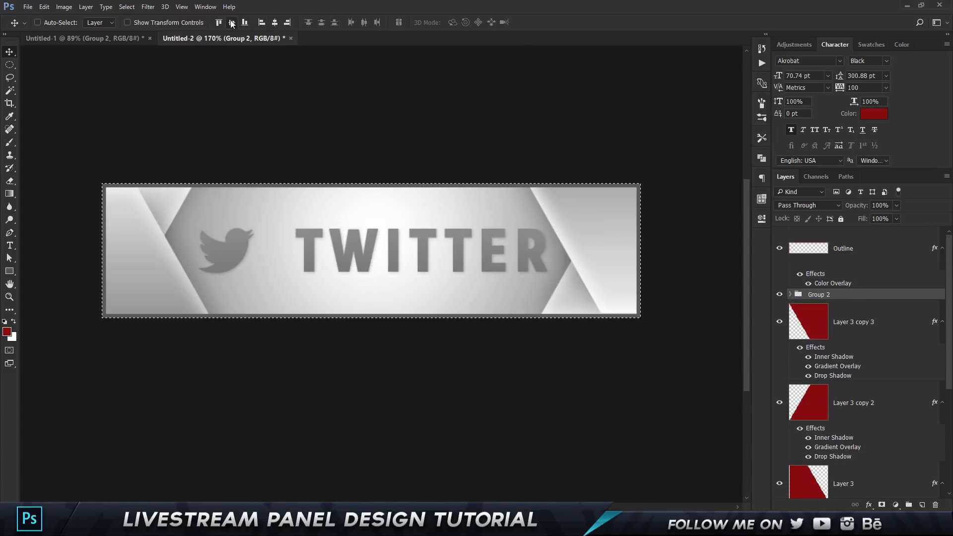
key(ctrl+d)
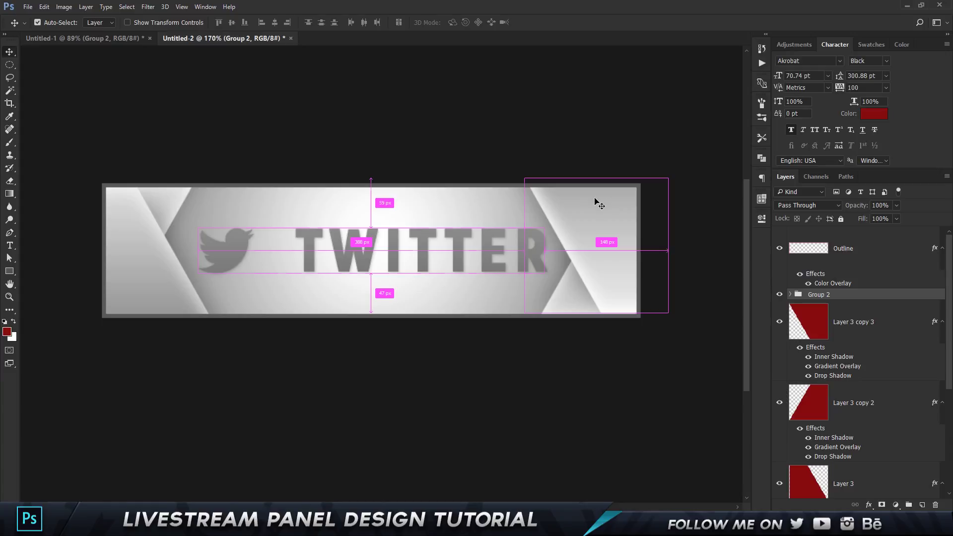
key(ctrl+t)
drag(542, 227, 501, 233)
key(Return)
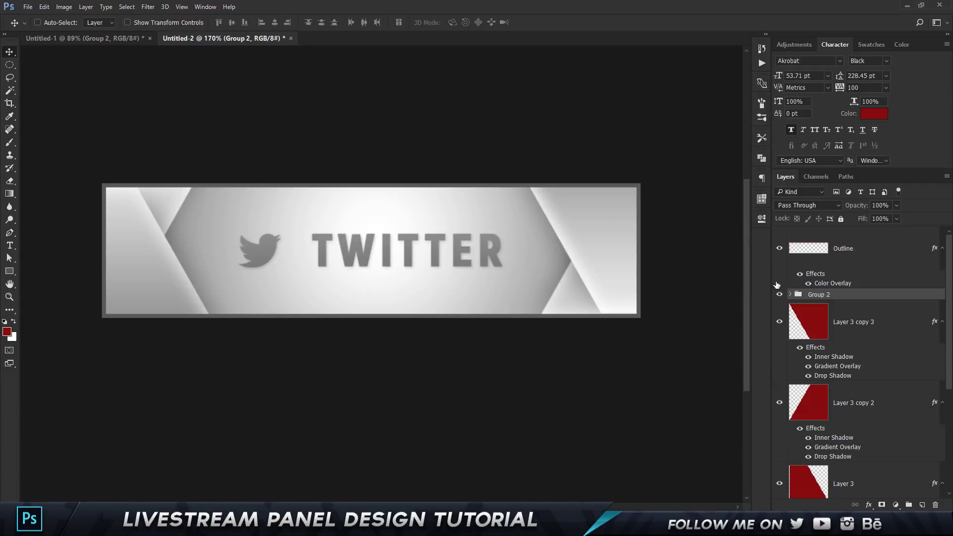
Check the TWITTER text's Akrobat font and keep its letter spacing at 100.
click(790, 295)
click(872, 308)
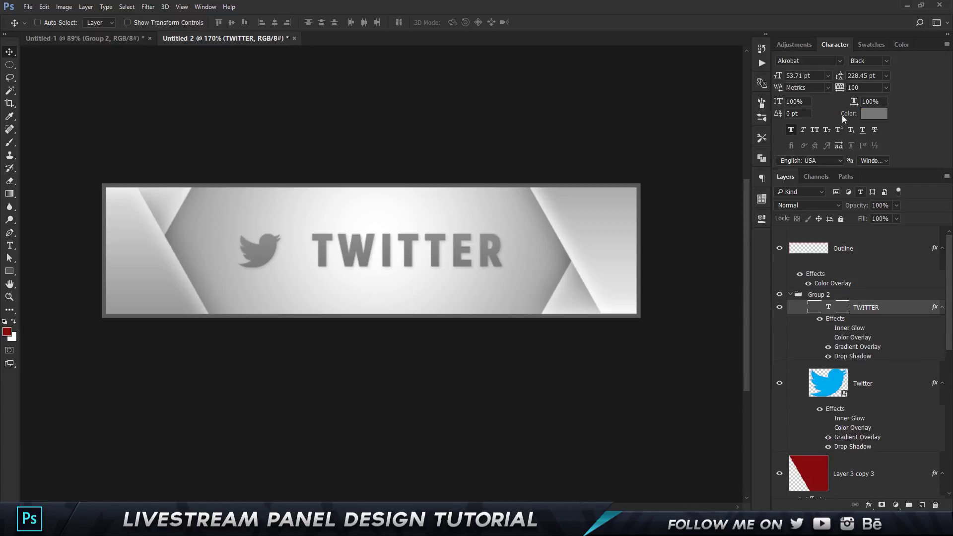
click(800, 61)
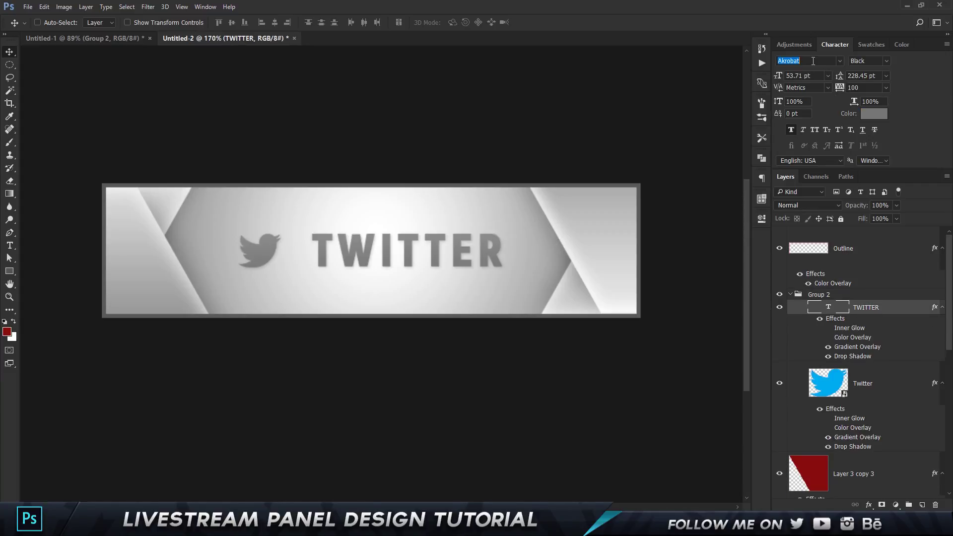
click(840, 61)
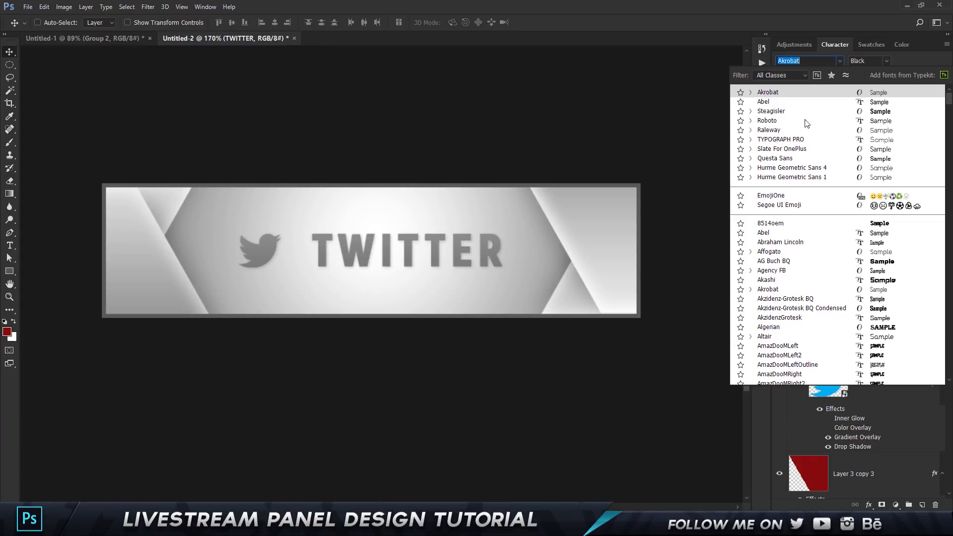
click(785, 92)
click(867, 88)
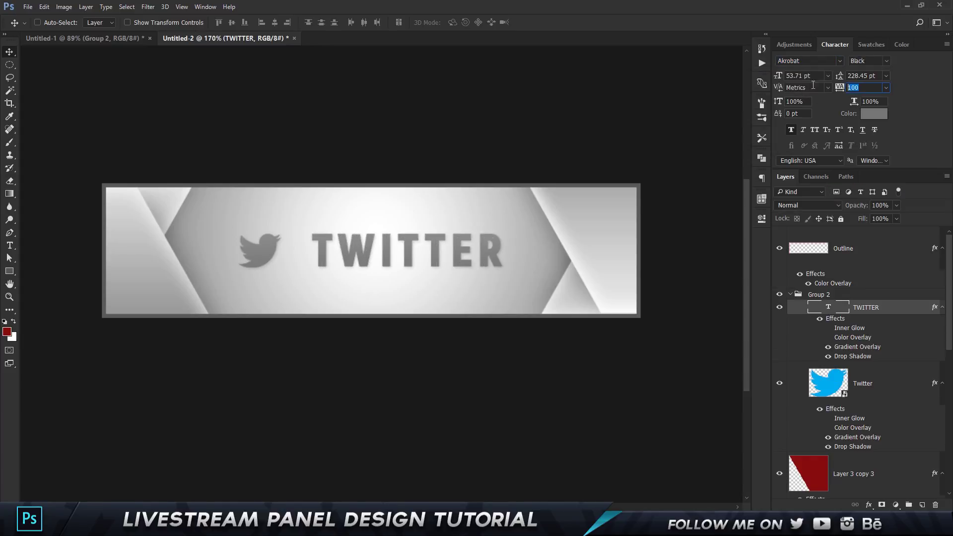
text(0100)
key(Return)
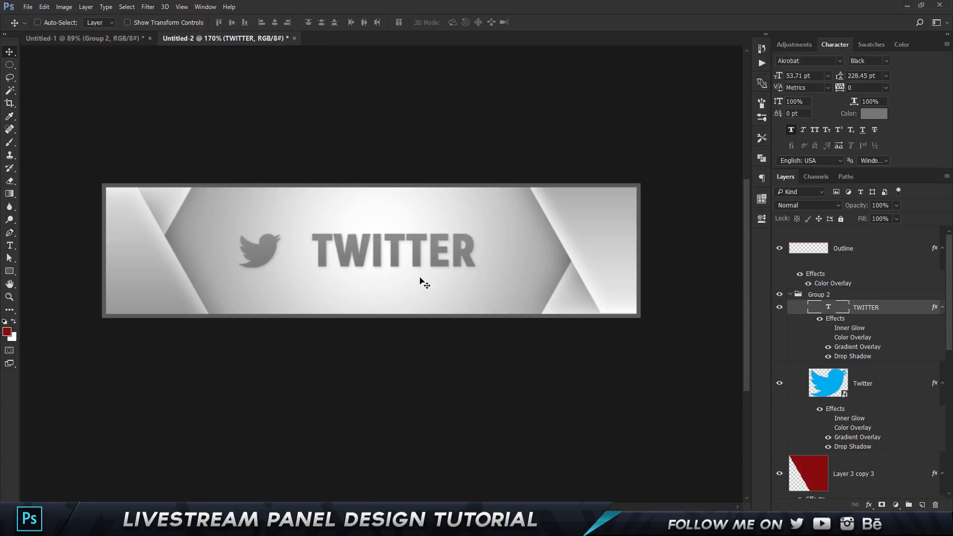
key(ctrl)
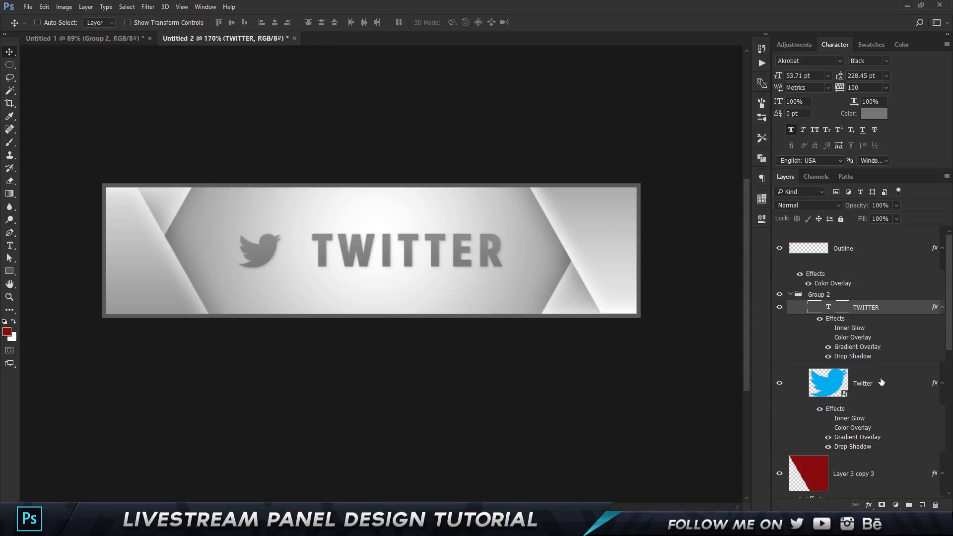
Review the bird logo's Drop Shadow and Gradient Overlay effects, keeping the gradient unchanged.
click(881, 383)
double_click(903, 384)
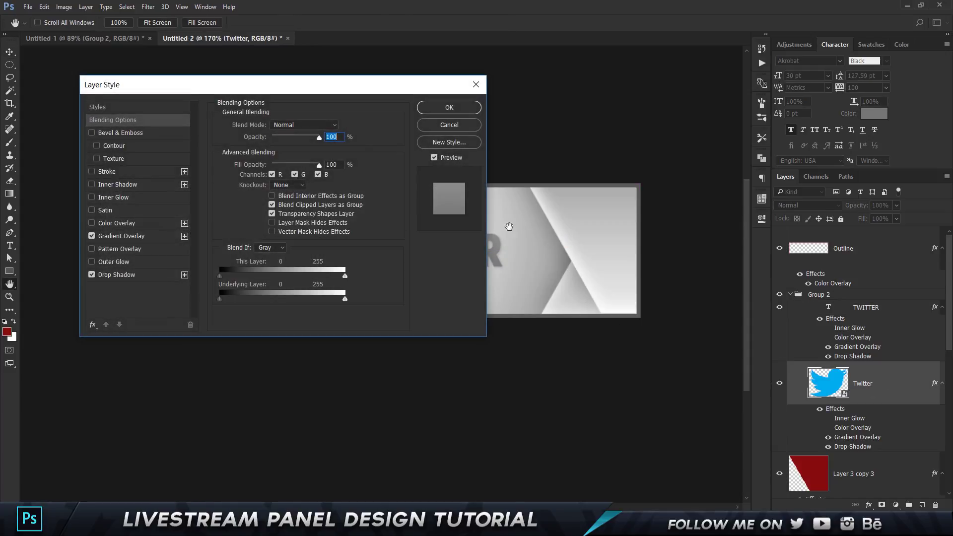
drag(293, 93, 679, 117)
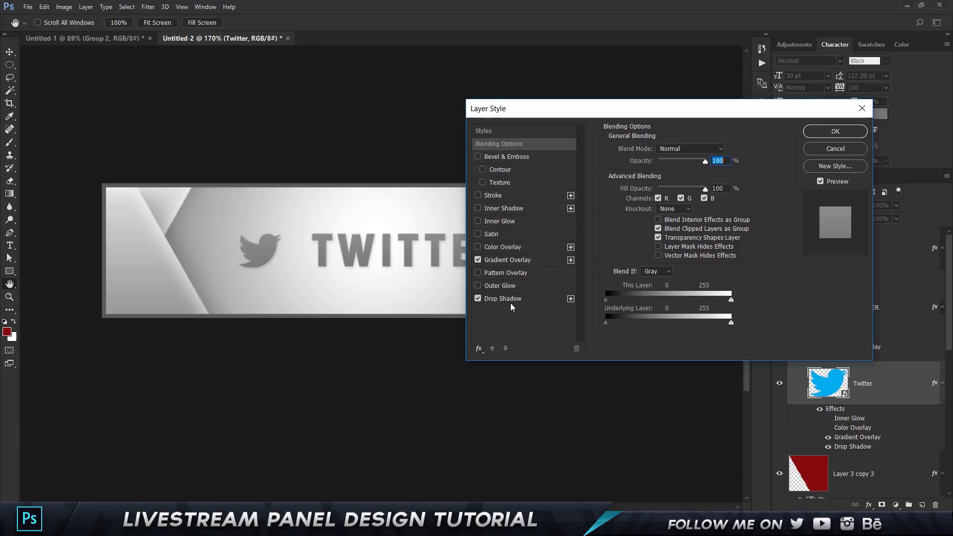
click(548, 298)
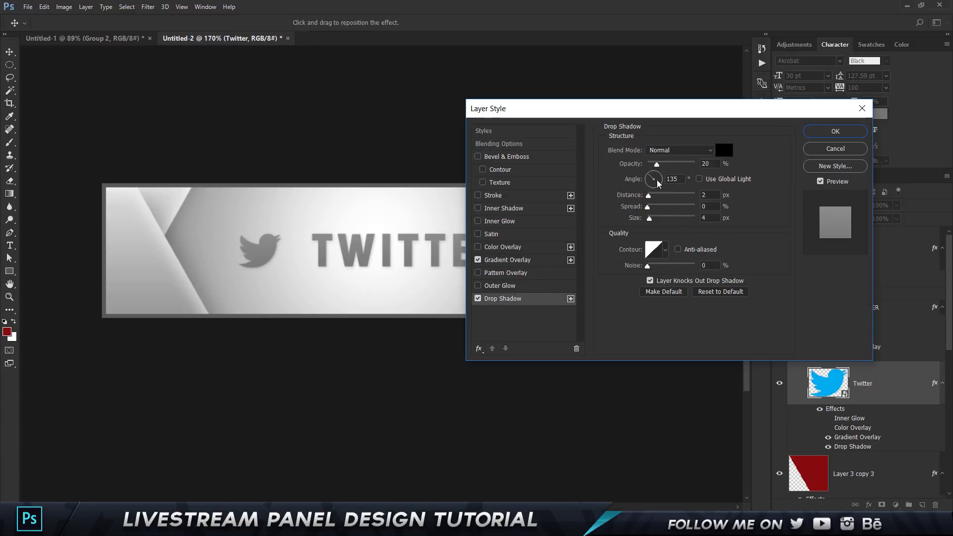
click(496, 261)
click(661, 174)
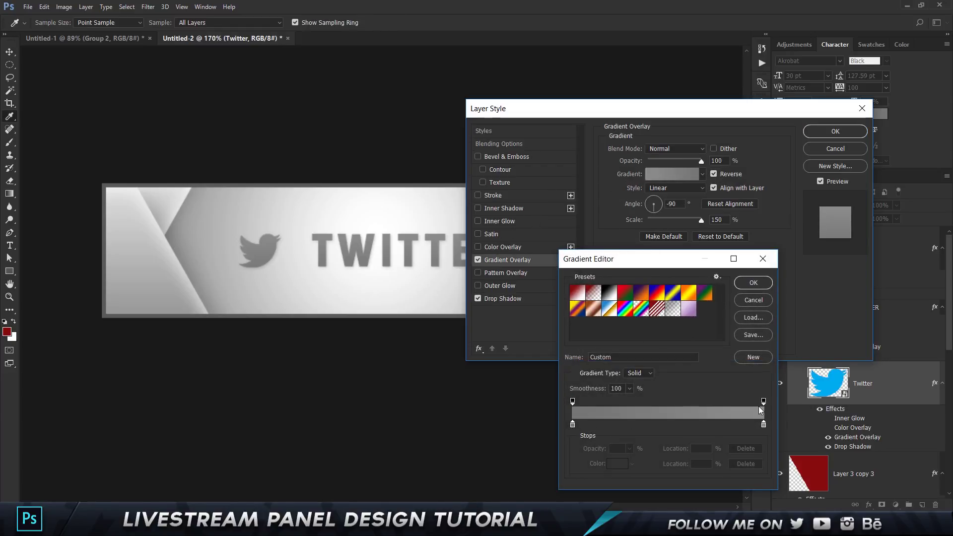
click(753, 283)
click(836, 132)
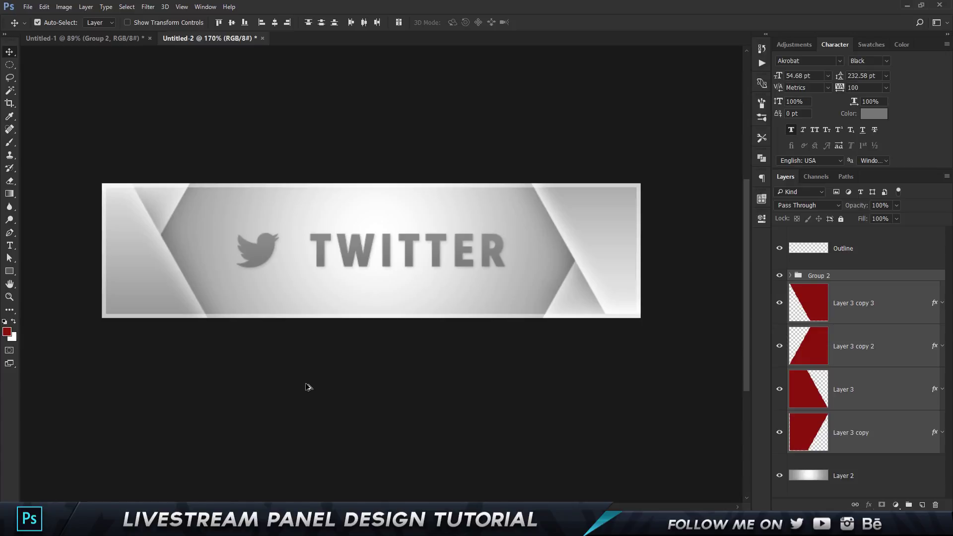
In Save for Web, resize the exported JPEG panel to 320 × 80 px (50%).
key(ctrl+alt+shift+s)
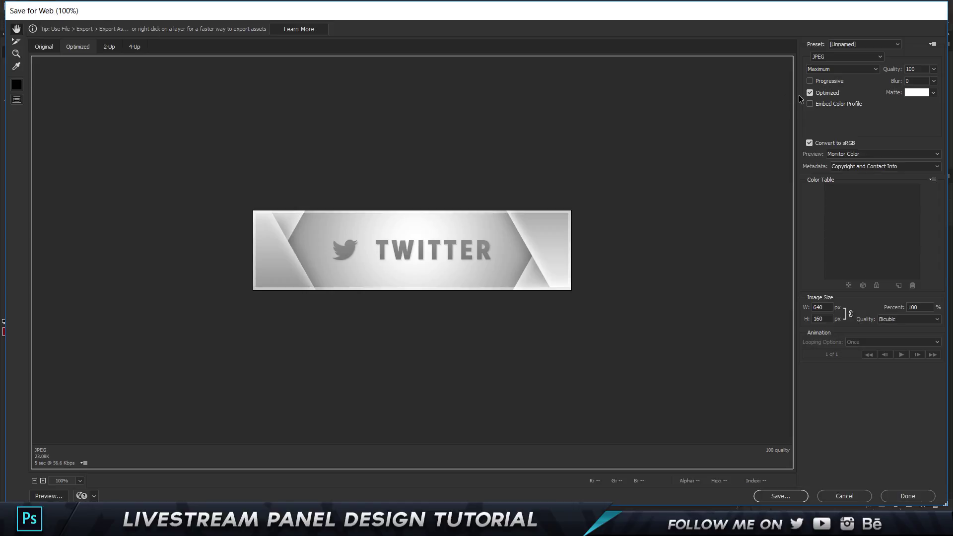
double_click(824, 308)
text(320)
click(669, 390)
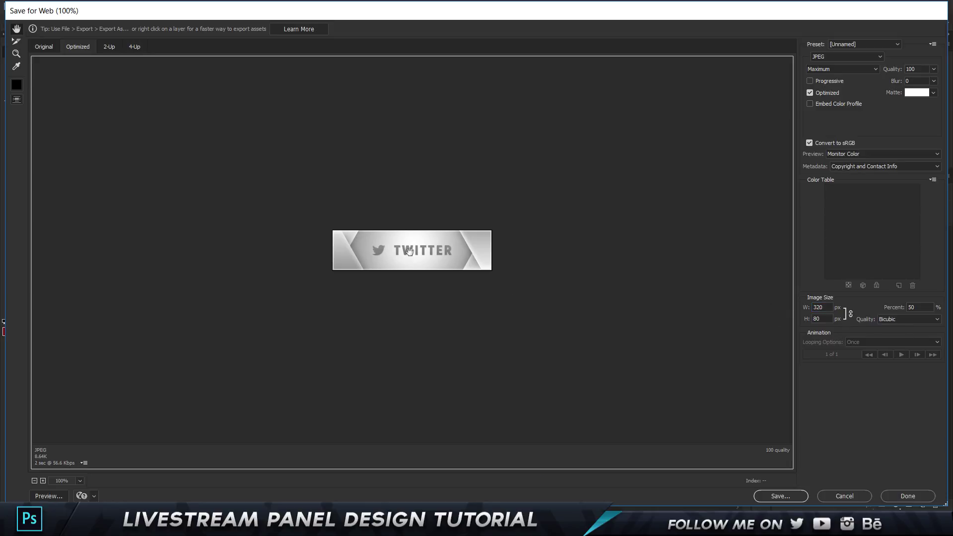